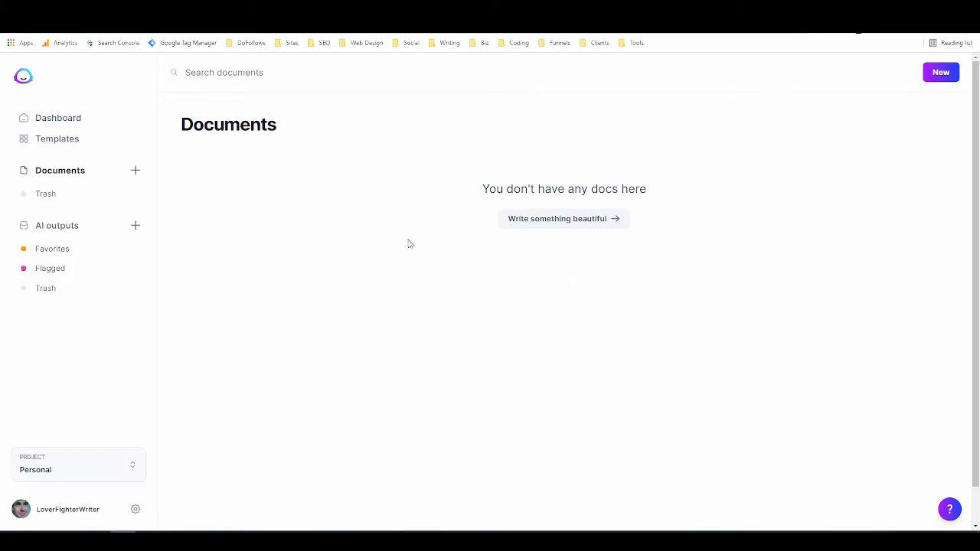
- Create a new document from scratch and name it "YouTube Tools"
{"action": "left_click", "coordinate": [544, 223]}
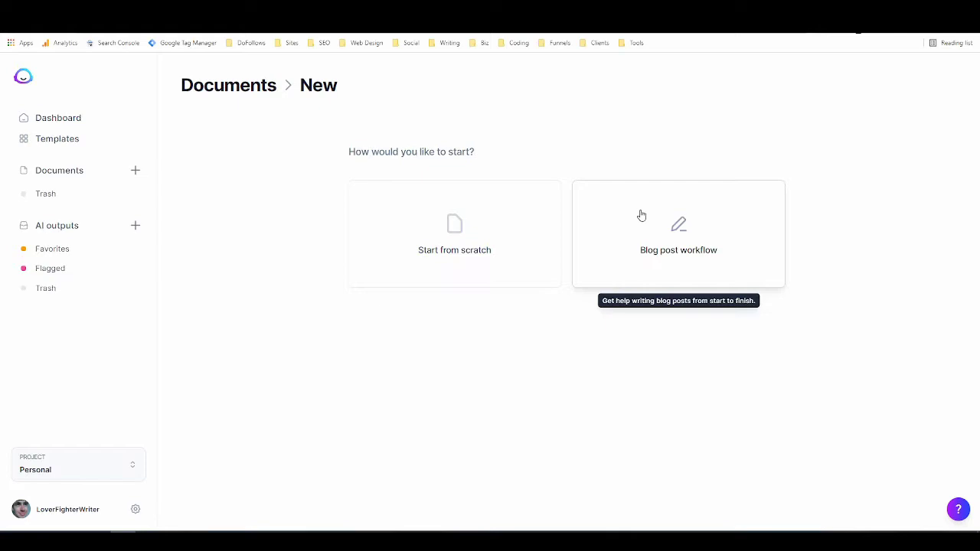
{"action": "left_click", "coordinate": [456, 223]}
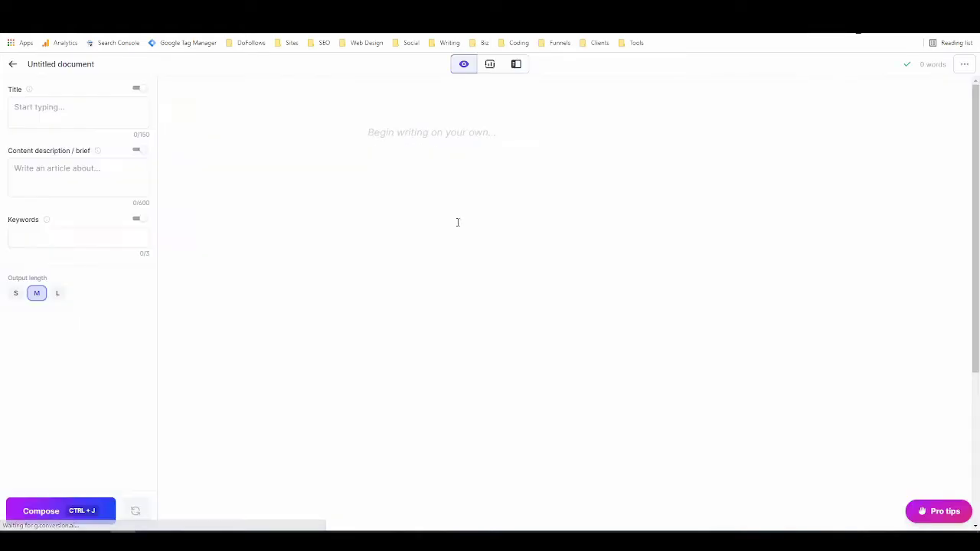
{"action": "left_click", "coordinate": [62, 65]}
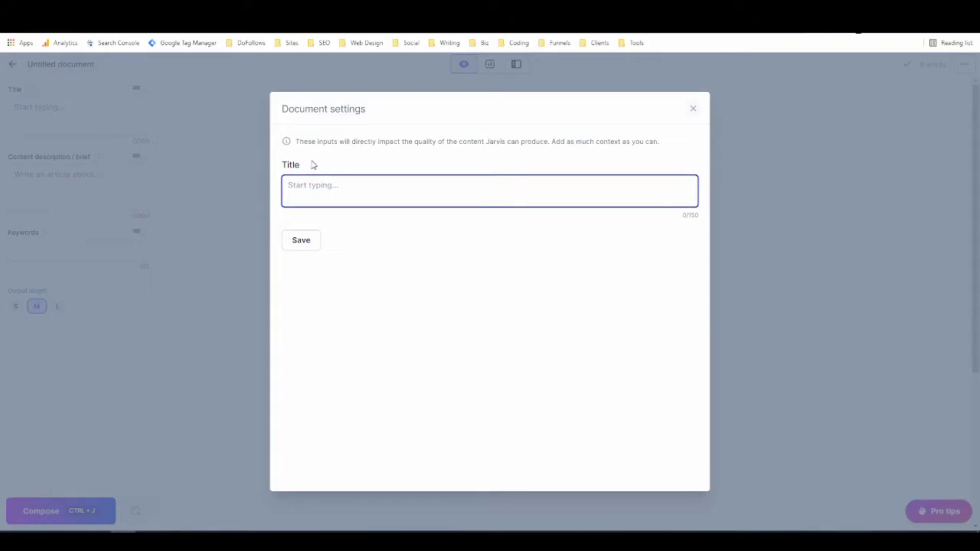
{"action": "type", "text": "YouTube Too"}
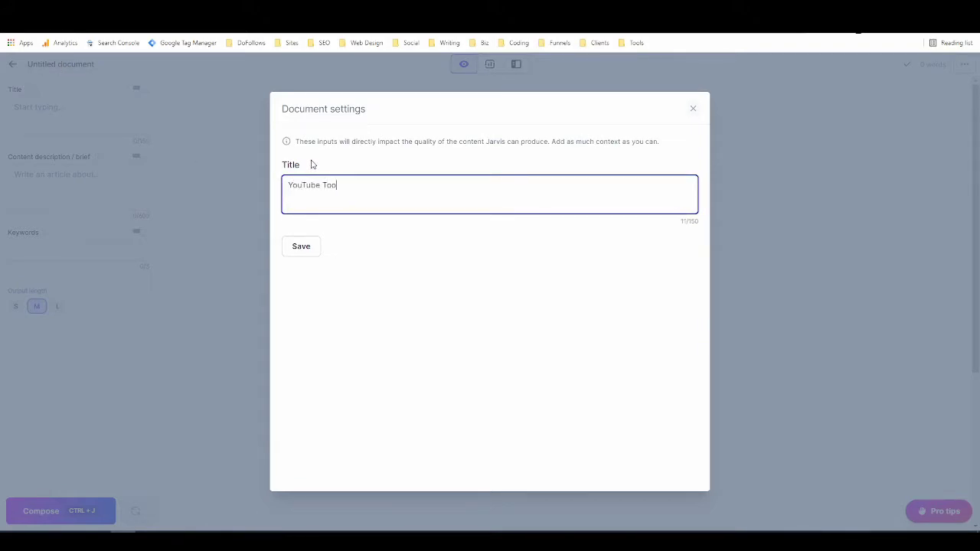
{"action": "type", "text": "ls"}
{"action": "left_click", "coordinate": [302, 248]}
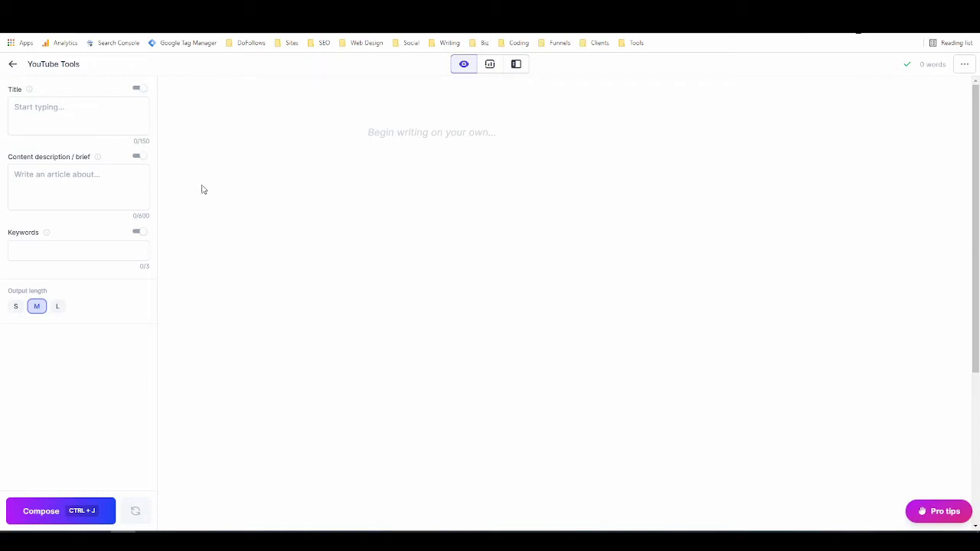
- Enter "YouTube Tools" as the content title for the AI and return to the empty document body
{"action": "left_click", "coordinate": [115, 115]}
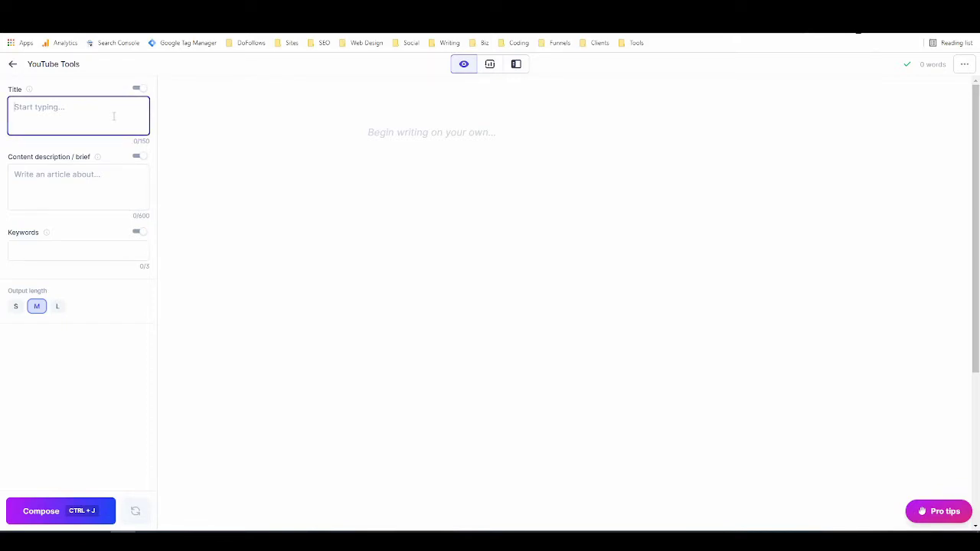
{"action": "type", "text": "YouTube Tools"}
{"action": "left_click", "coordinate": [294, 139]}
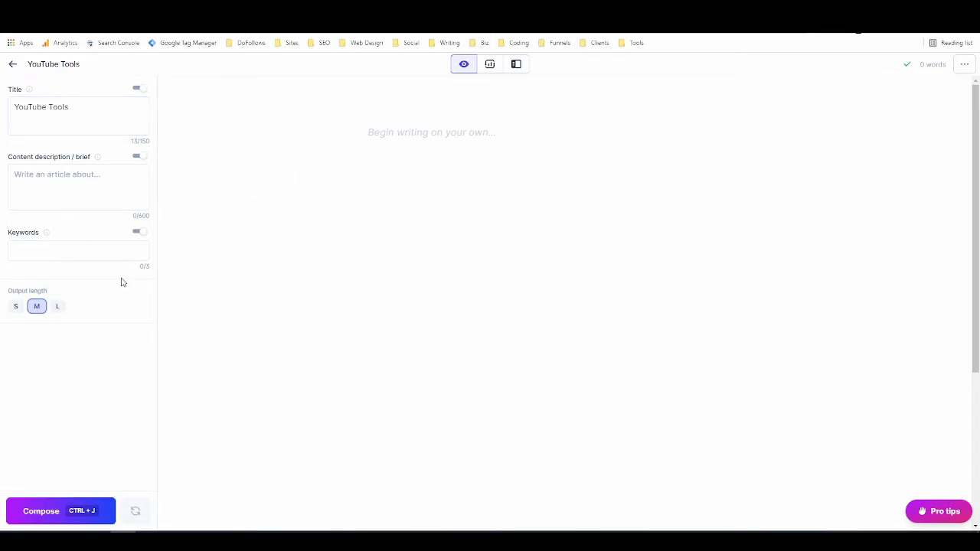
{"action": "left_click", "coordinate": [413, 151]}
- Open the Boss Mode Cheatsheet and bring its blog post commands into view
{"action": "left_click", "coordinate": [936, 515]}
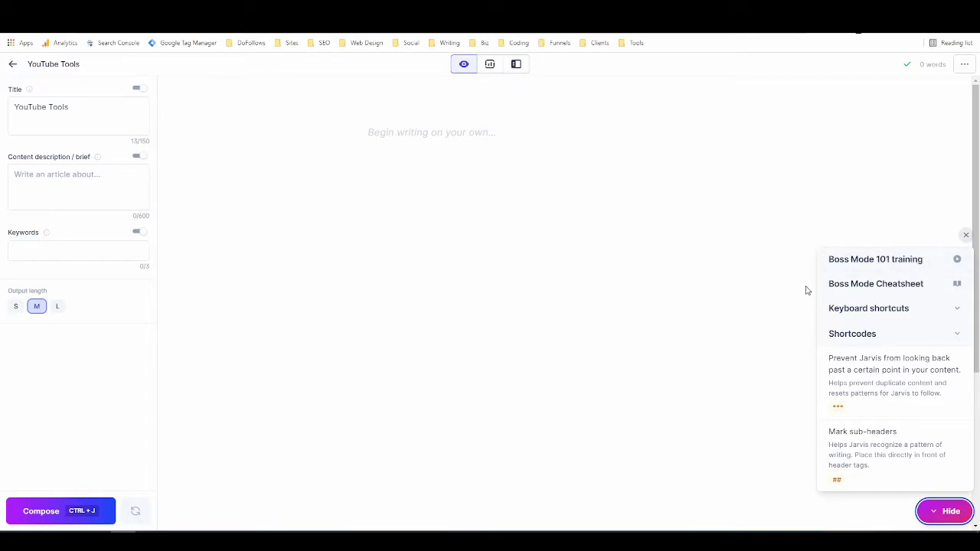
{"action": "left_click", "coordinate": [870, 291]}
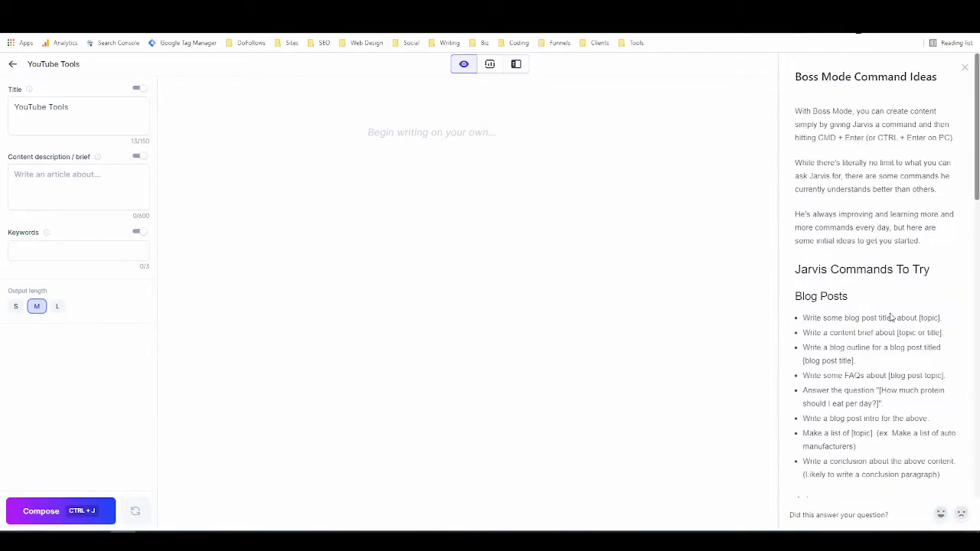
{"action": "scroll", "coordinate": [888, 328], "scroll_direction": "down", "scroll_amount": 5}
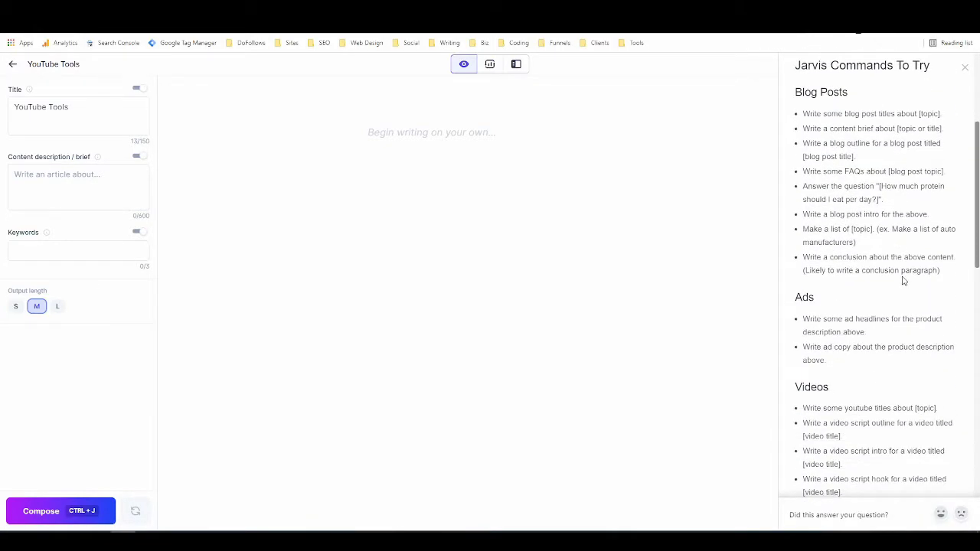
{"action": "scroll", "coordinate": [904, 280], "scroll_direction": "up", "scroll_amount": 3}
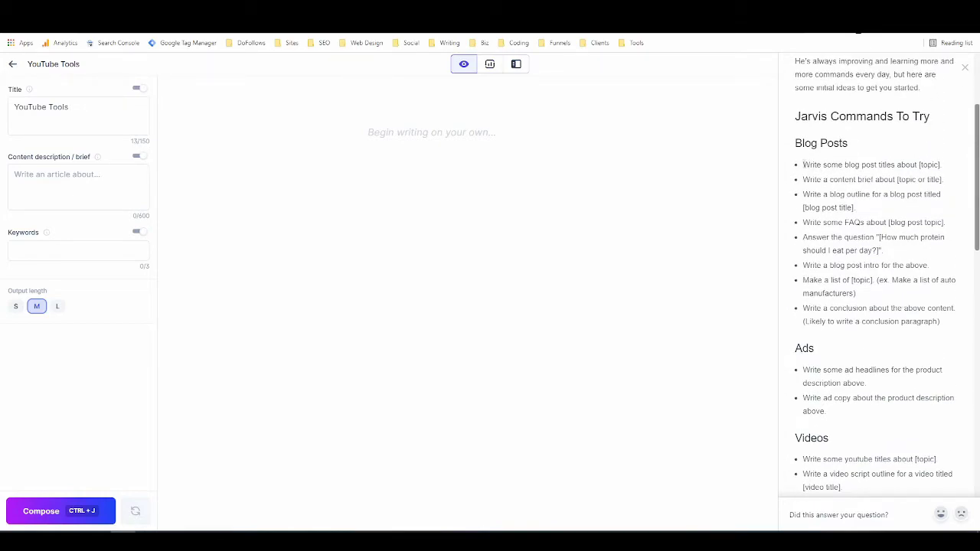
- Copy the cheatsheet command "Write some blog post titles about [topic]" into the document body
{"action": "left_click_drag", "start_coordinate": [803, 164], "coordinate": [943, 162]}
{"action": "left_click", "coordinate": [821, 164]}
{"action": "left_click_drag", "start_coordinate": [805, 164], "coordinate": [940, 164]}
{"action": "key", "text": "ctrl+c"}
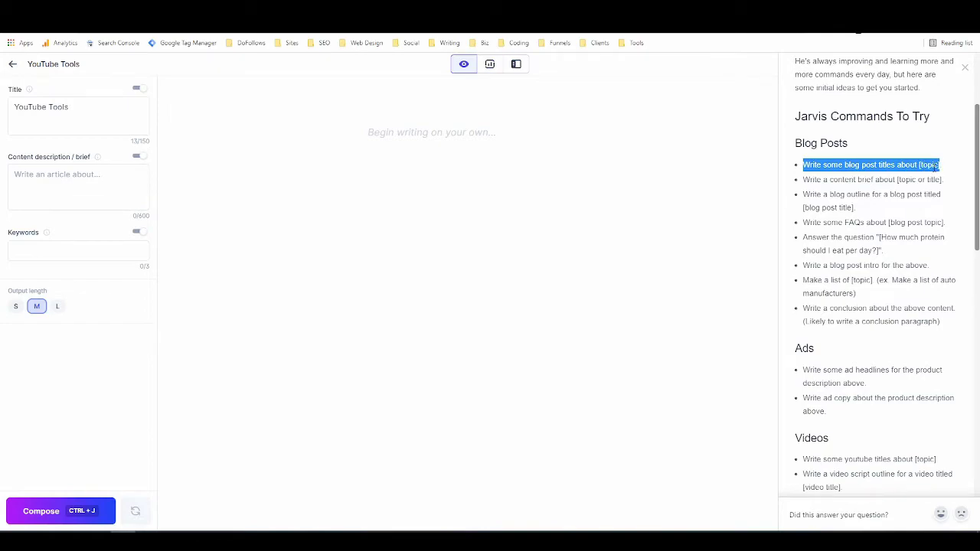
{"action": "left_click", "coordinate": [422, 134]}
{"action": "key", "text": "ctrl+v"}
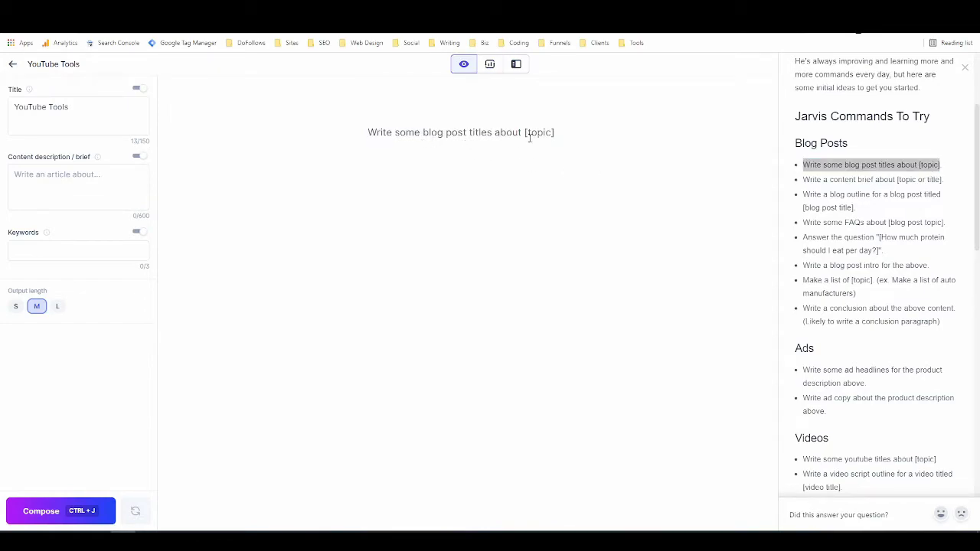
- Replace the [topic] placeholder with "Youtube tools" and run the command to generate blog post titles
{"action": "left_click_drag", "start_coordinate": [524, 133], "coordinate": [555, 132]}
{"action": "type", "text": "Youtube tools"}
{"action": "key", "text": "ctrl+j"}
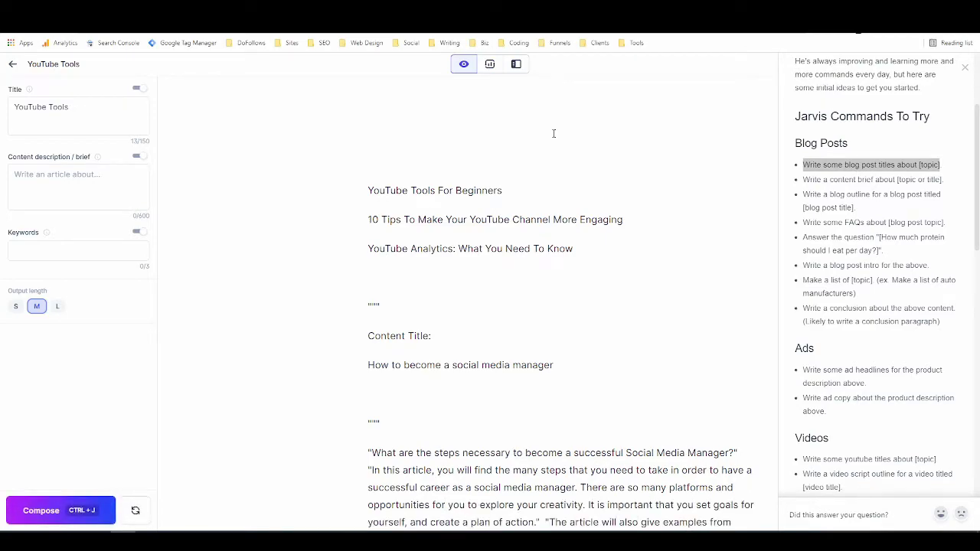
- Delete the generated social media manager text below the three YouTube titles and the blank lines above them
{"action": "scroll", "coordinate": [565, 239], "scroll_direction": "down", "scroll_amount": 2}
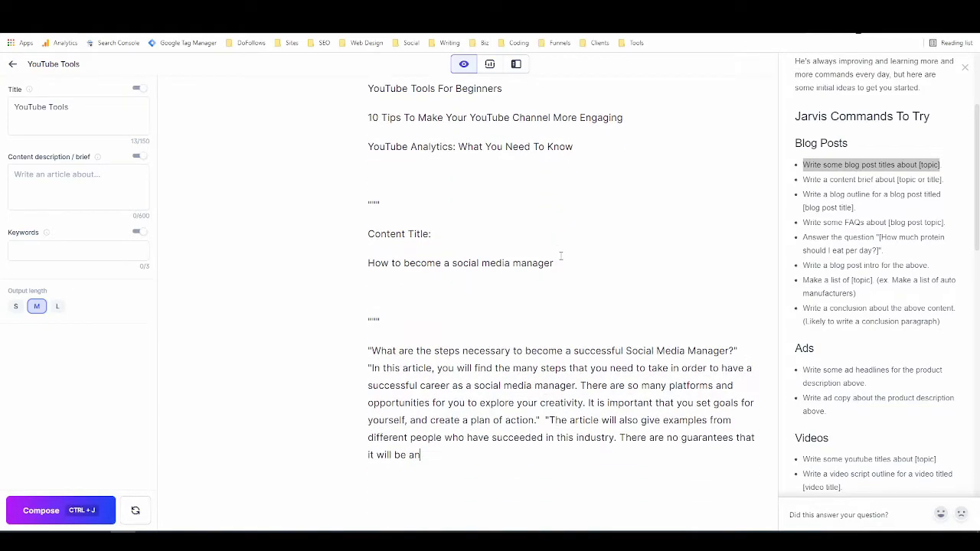
{"action": "scroll", "coordinate": [498, 238], "scroll_direction": "down", "scroll_amount": 2}
{"action": "left_click", "coordinate": [460, 353]}
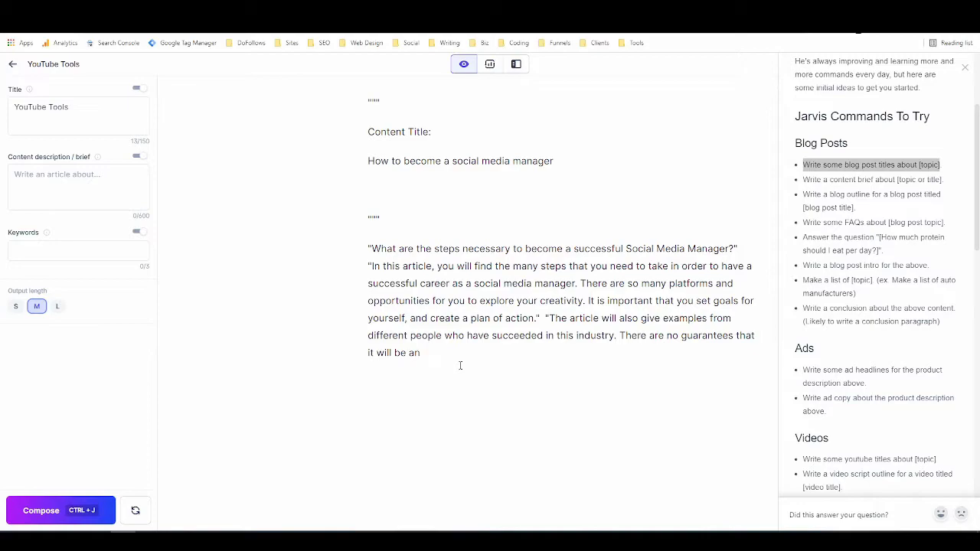
{"action": "left_click_drag", "start_coordinate": [445, 358], "coordinate": [352, 229]}
{"action": "key", "text": "BackSpace"}
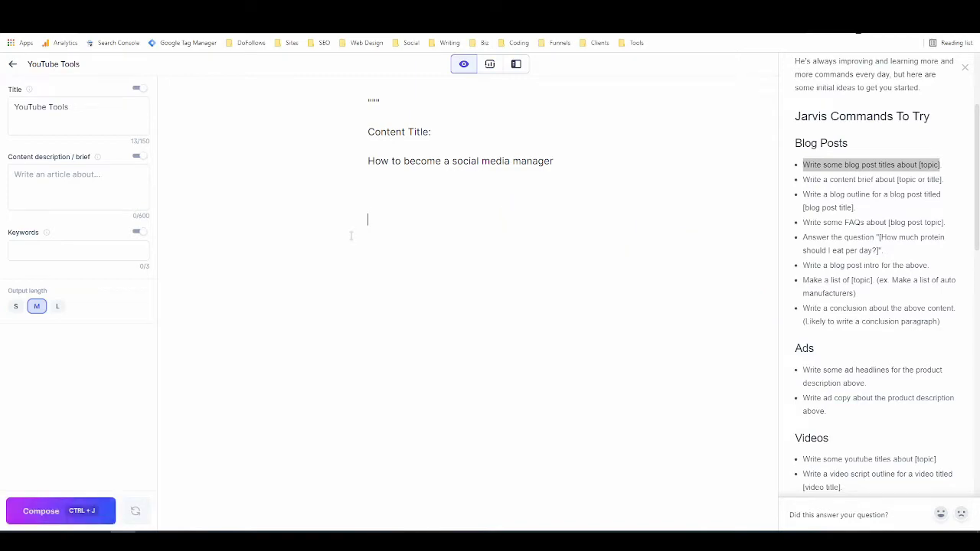
{"action": "scroll", "coordinate": [409, 225], "scroll_direction": "up", "scroll_amount": 3}
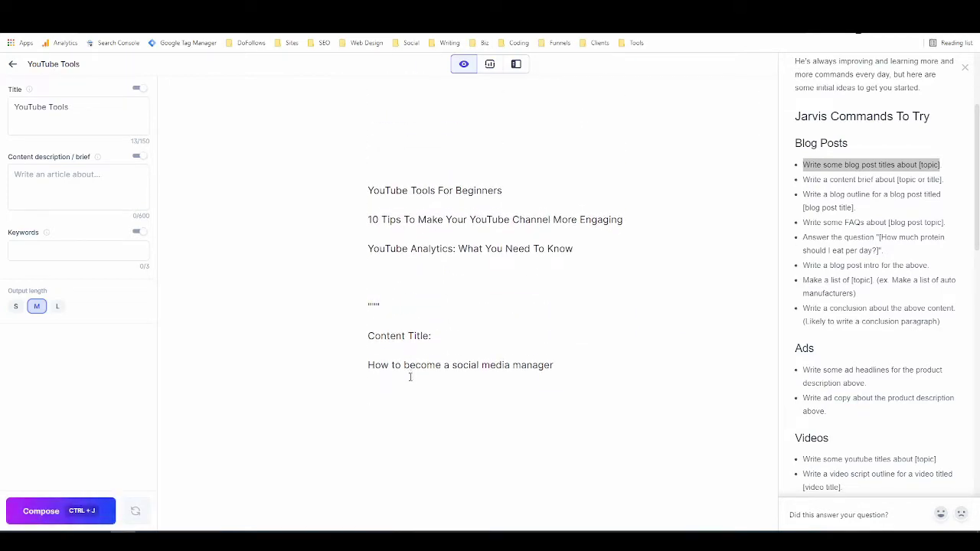
{"action": "left_click_drag", "start_coordinate": [480, 401], "coordinate": [367, 300]}
{"action": "key", "text": "BackSpace"}
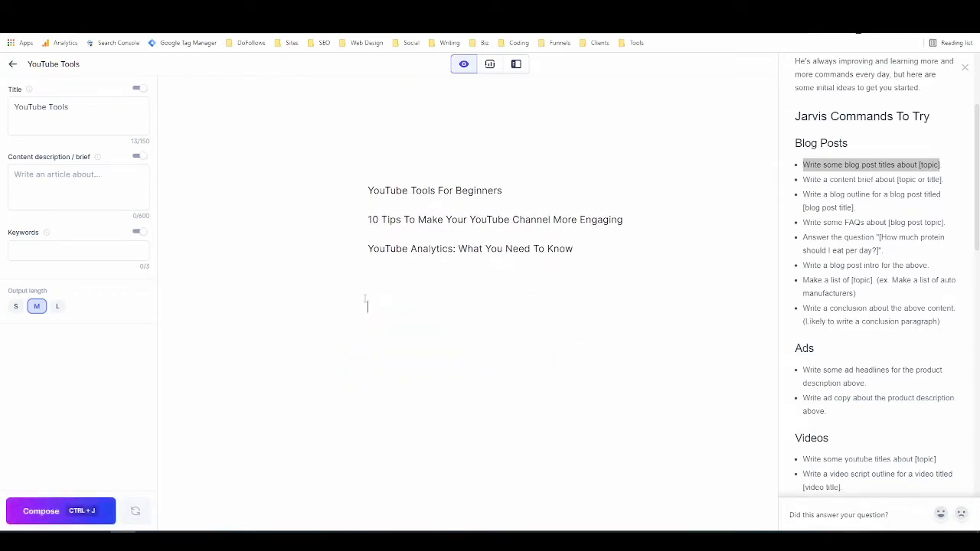
{"action": "scroll", "coordinate": [369, 199], "scroll_direction": "down", "scroll_amount": 1}
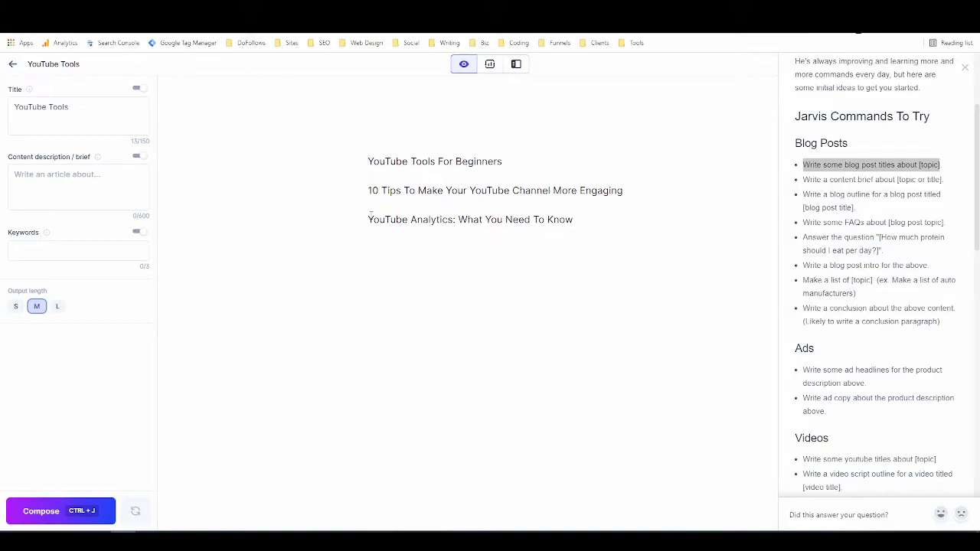
{"action": "scroll", "coordinate": [370, 215], "scroll_direction": "down", "scroll_amount": 1}
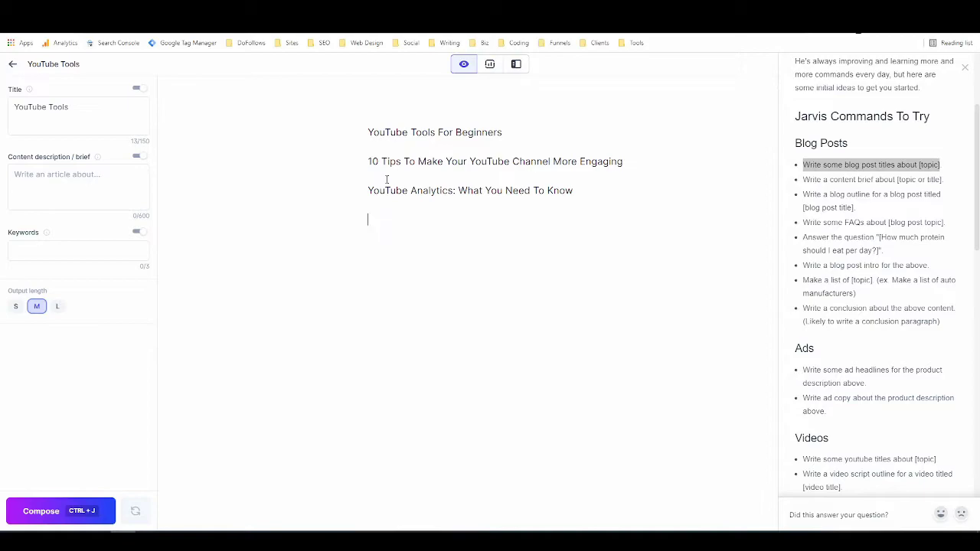
- Run the command "Write 5 title ideas for videos about YouTube tools" below the existing titles
{"action": "type", "text": "Write 5 title ideas for vide"}
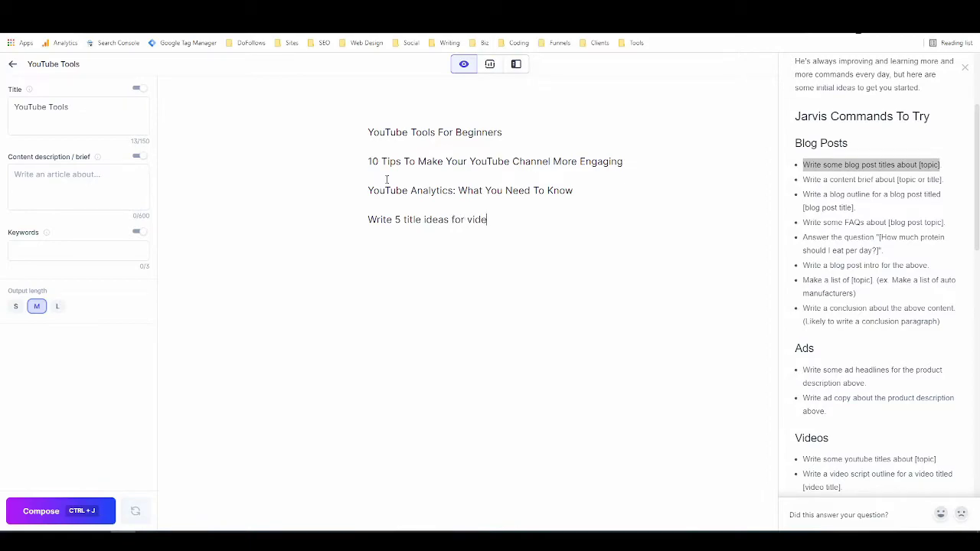
{"action": "type", "text": "os about YouTube tools"}
{"action": "key", "text": "ctrl+j"}
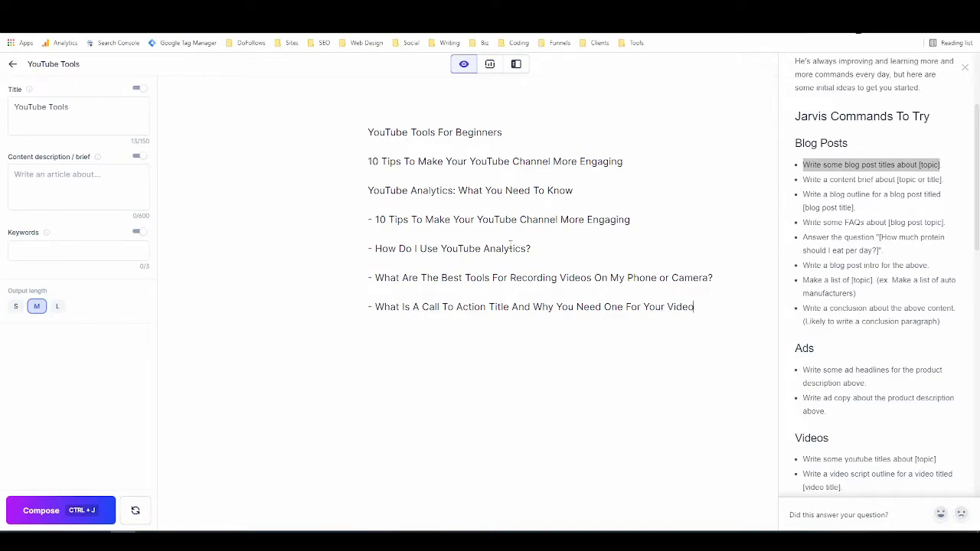
- Have the AI run "Improve the above headline" on a new line below "YouTube Tools For Beginners"
{"action": "left_click_drag", "start_coordinate": [368, 132], "coordinate": [502, 132]}
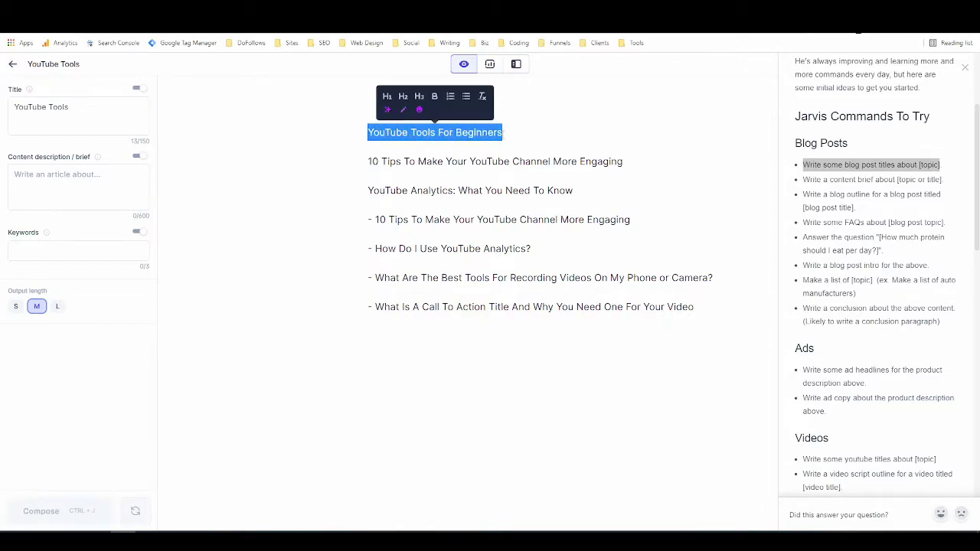
{"action": "left_click", "coordinate": [569, 278]}
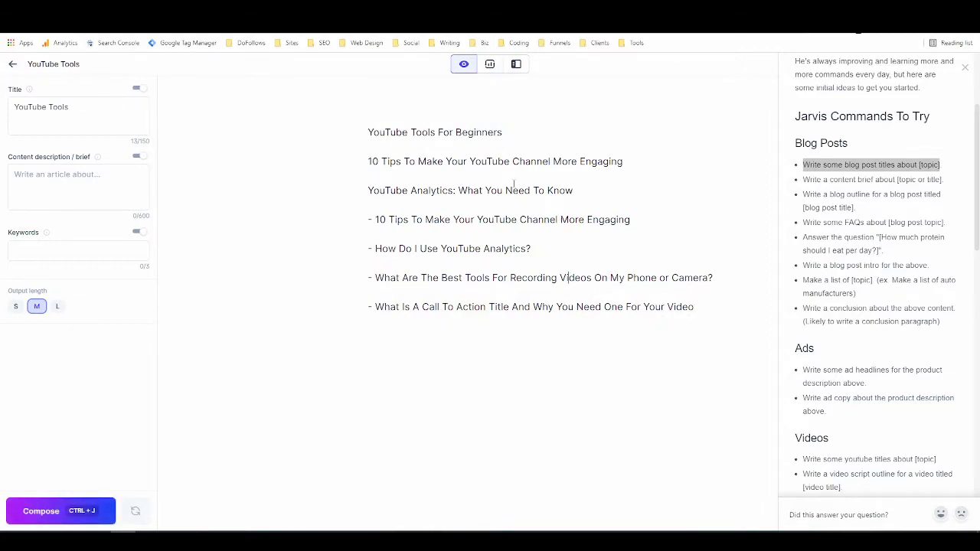
{"action": "left_click", "coordinate": [513, 135]}
{"action": "key", "text": "Return"}
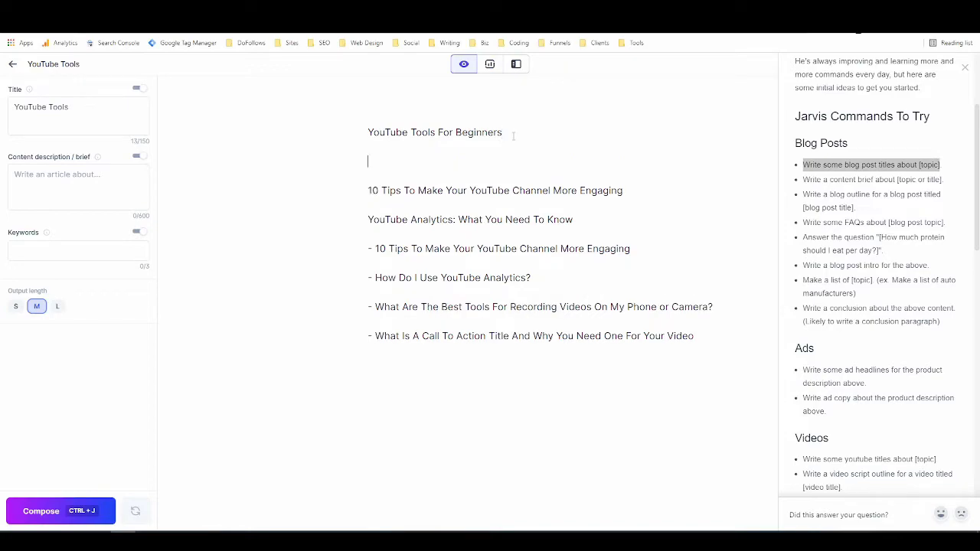
{"action": "type", "text": "Improve the above headline"}
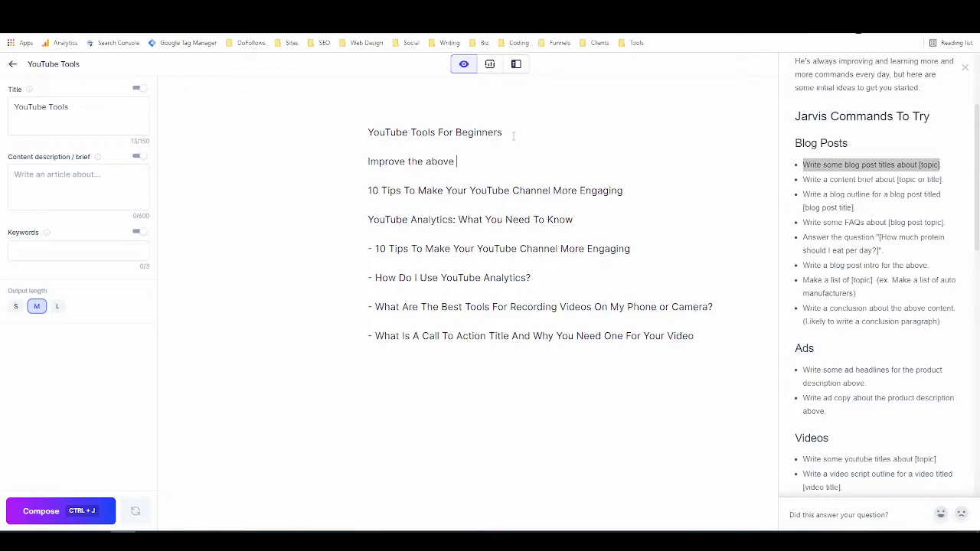
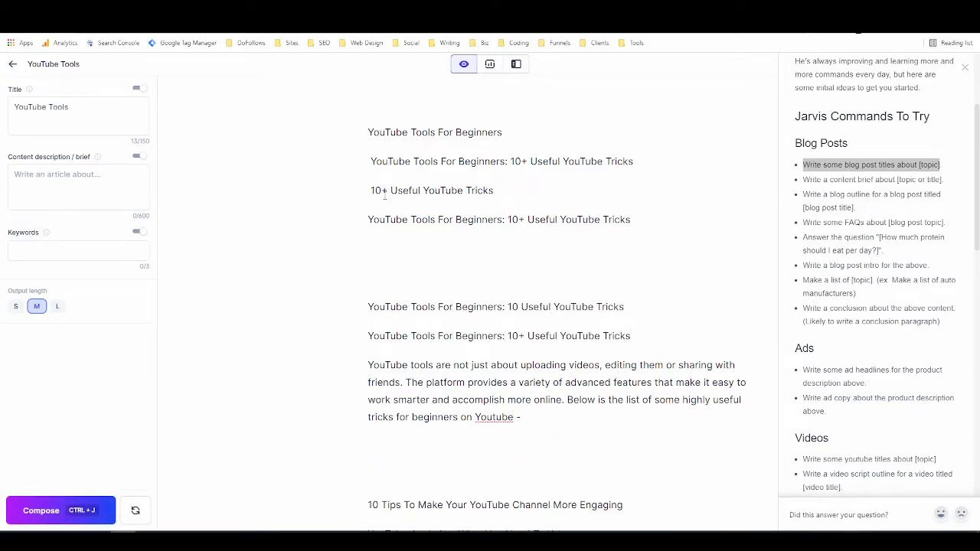
- Remove the original headline and the repeated variants, keeping only the first "YouTube Tools For Beginners: 10+ Useful YouTube Tricks" above the intro paragraph
{"action": "left_click_drag", "start_coordinate": [636, 339], "coordinate": [370, 175]}
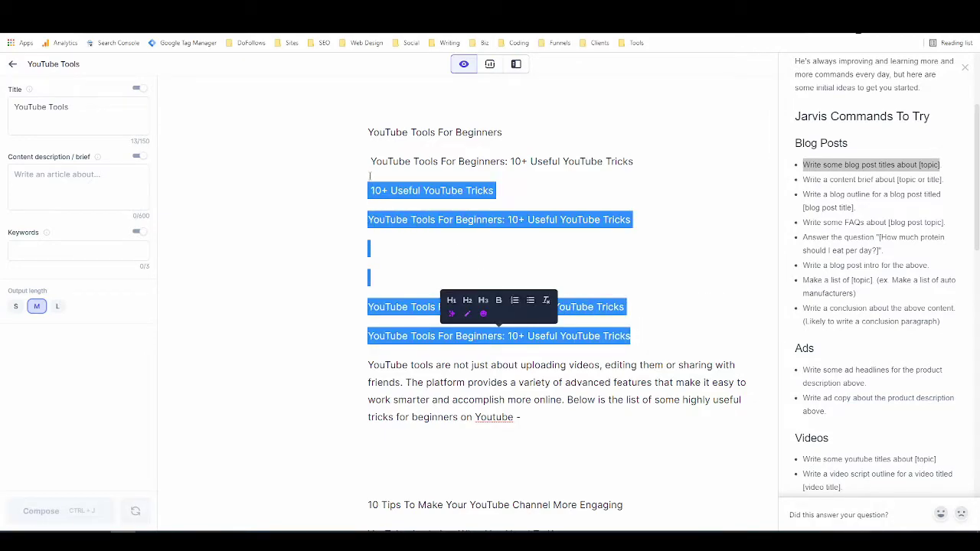
{"action": "key", "text": "BackSpace"}
{"action": "left_click_drag", "start_coordinate": [503, 132], "coordinate": [341, 132]}
{"action": "key", "text": "BackSpace"}
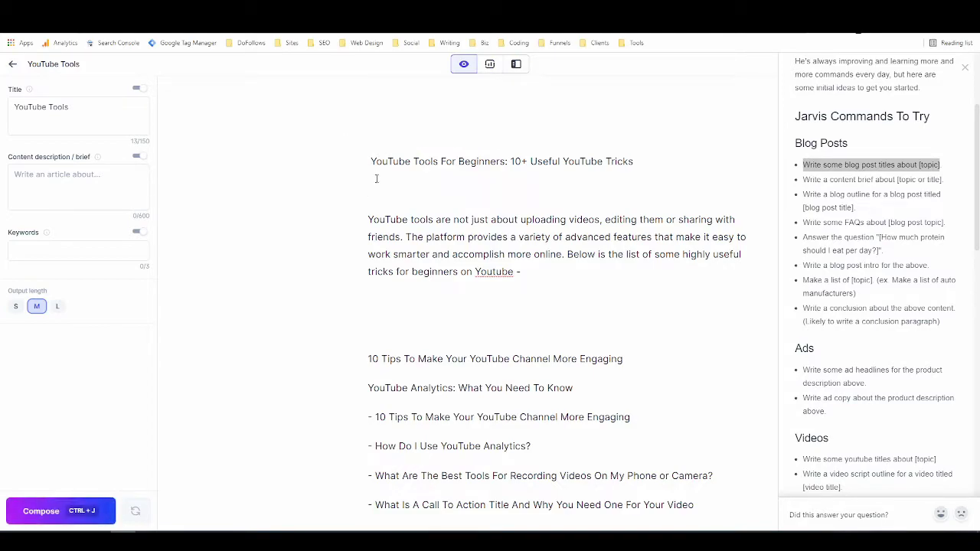
{"action": "key", "text": "Delete"}
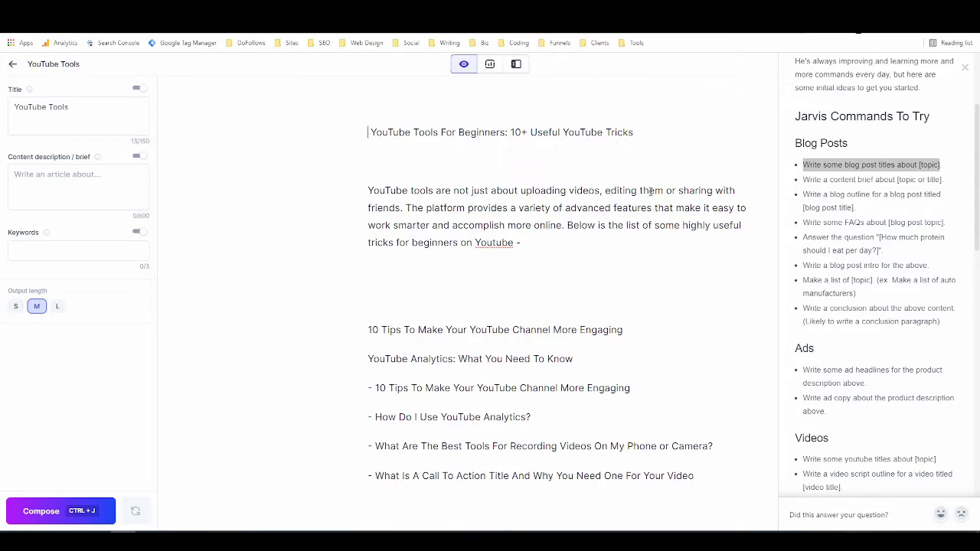
- Replace the word "Tricks" with "Apps" in the headline and "tricks" with "apps" in the intro paragraph
{"action": "double_click", "coordinate": [617, 133]}
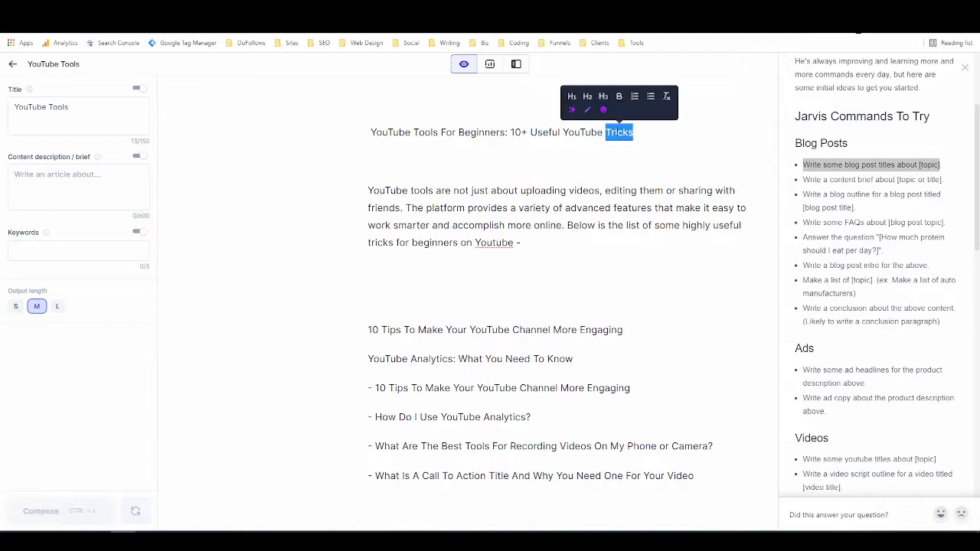
{"action": "type", "text": "Apps"}
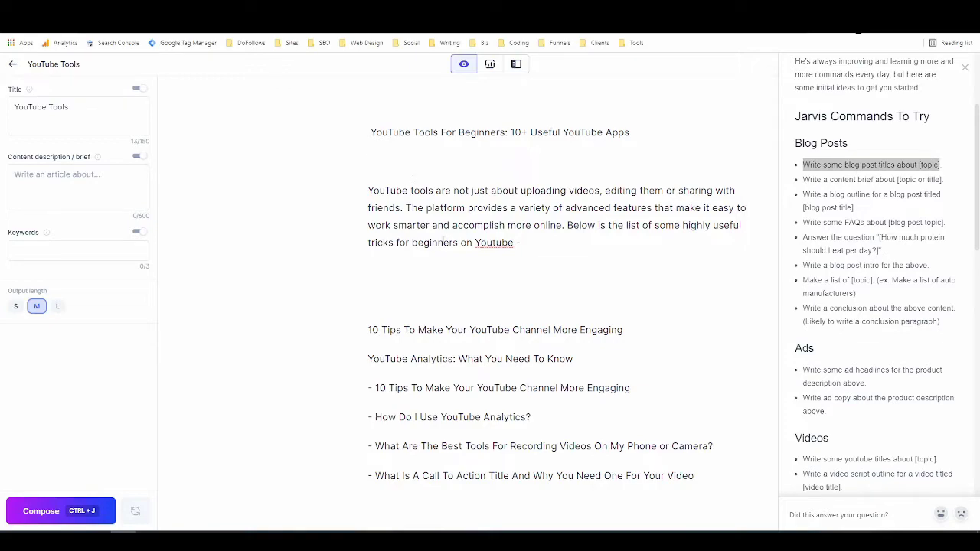
{"action": "double_click", "coordinate": [383, 243]}
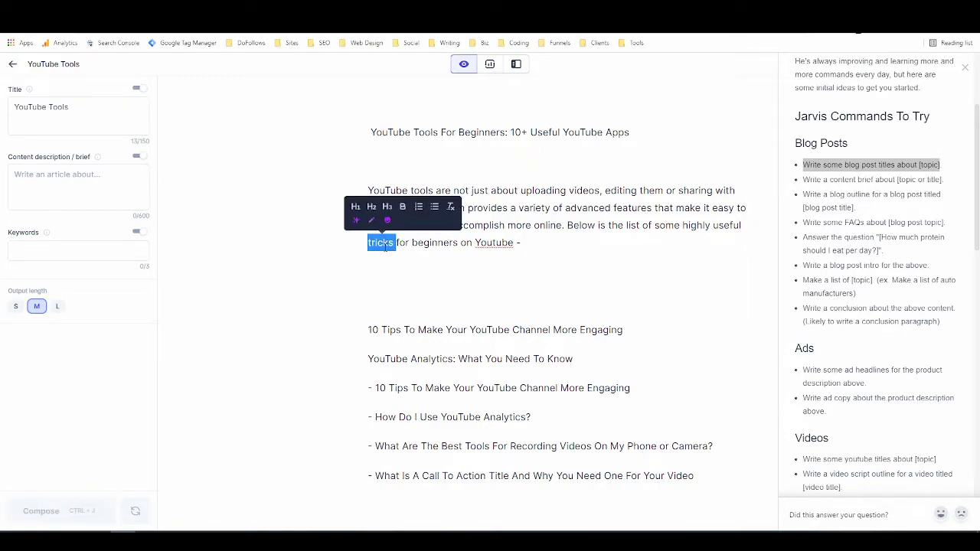
{"action": "type", "text": "apps"}
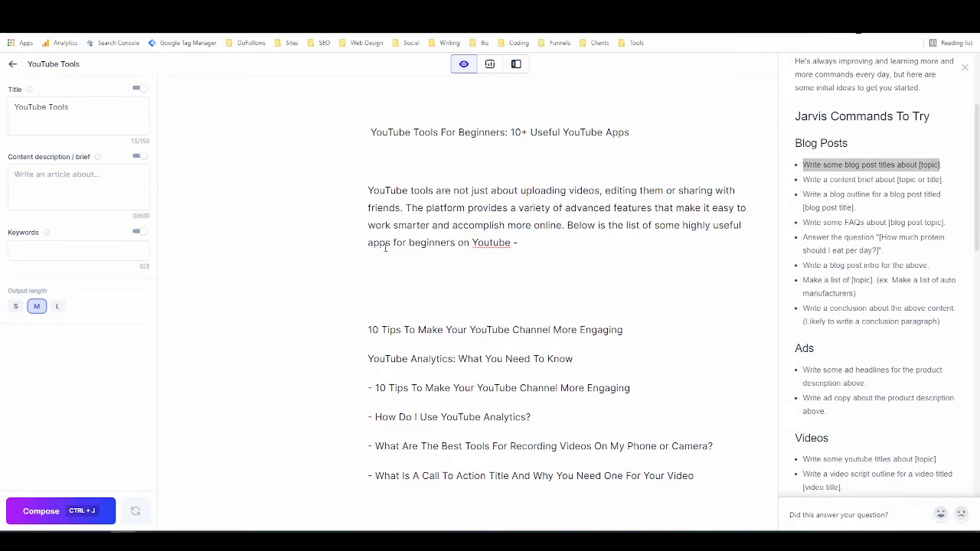
- Replace the trailing dash at the end of the intro paragraph with a period
{"action": "left_click", "coordinate": [532, 242]}
{"action": "key", "text": "BackSpace"}
{"action": "key", "text": "BackSpace"}
{"action": "type", "text": "."}
{"action": "scroll", "coordinate": [474, 379], "scroll_direction": "down", "scroll_amount": 1}
{"action": "scroll", "coordinate": [464, 342], "scroll_direction": "up", "scroll_amount": 1}
- Format the headline "YouTube Tools For Beginners: 10+ Useful YouTube Apps" as Heading 1 and copy it over the document's Title text
{"action": "left_click_drag", "start_coordinate": [630, 132], "coordinate": [263, 137]}
{"action": "key", "text": "ctrl+c"}
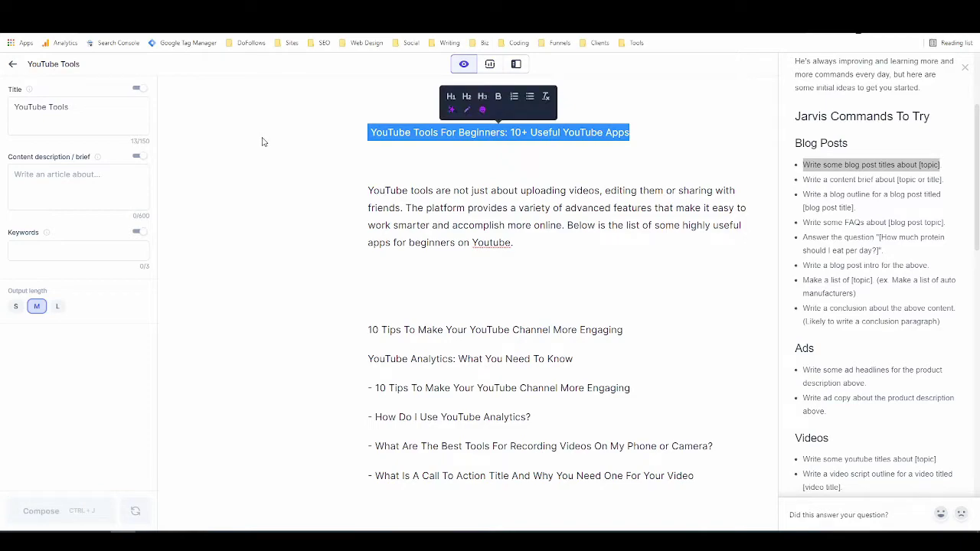
{"action": "left_click", "coordinate": [451, 97]}
{"action": "left_click", "coordinate": [92, 114]}
{"action": "left_click_drag", "start_coordinate": [92, 114], "coordinate": [0, 116]}
{"action": "key", "text": "ctrl+v"}
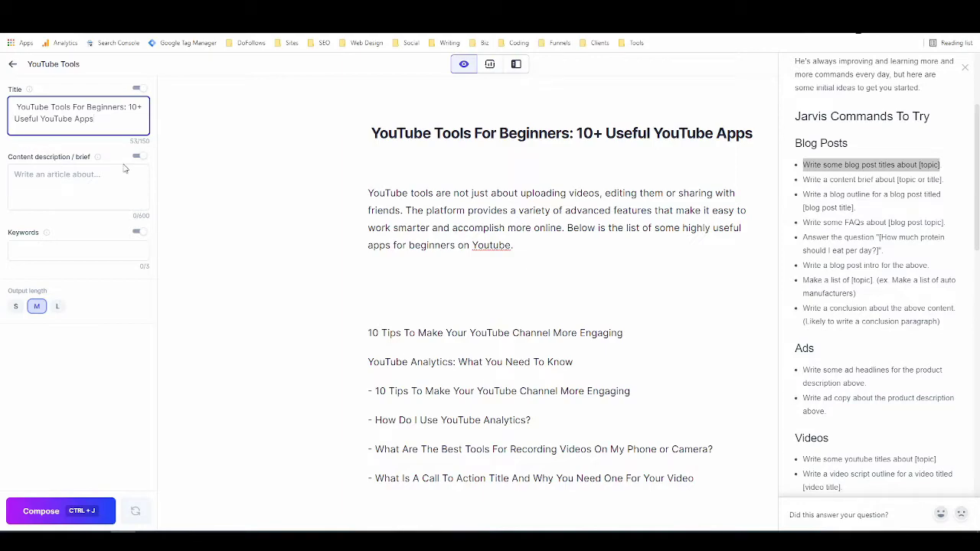
- Remove the blank line between the headline and the intro paragraph
{"action": "left_click", "coordinate": [312, 190]}
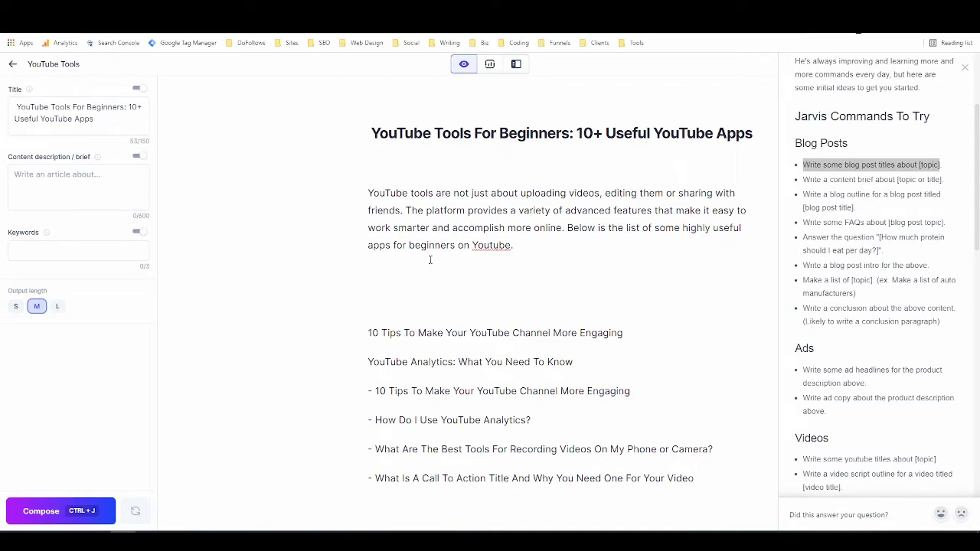
{"action": "key", "text": "Delete"}
{"action": "scroll", "coordinate": [440, 247], "scroll_direction": "down", "scroll_amount": 1}
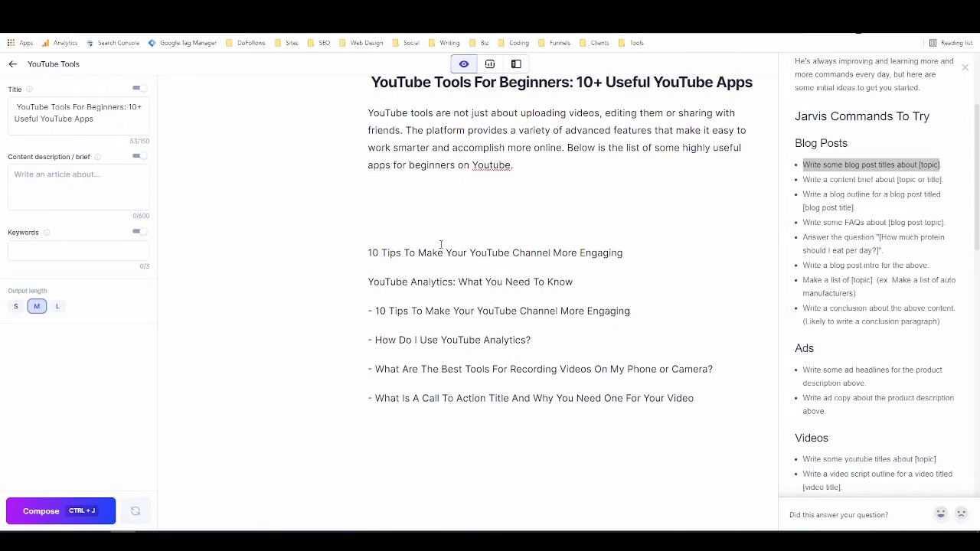
{"action": "left_click_drag", "start_coordinate": [373, 237], "coordinate": [476, 306]}
{"action": "left_click", "coordinate": [369, 253]}
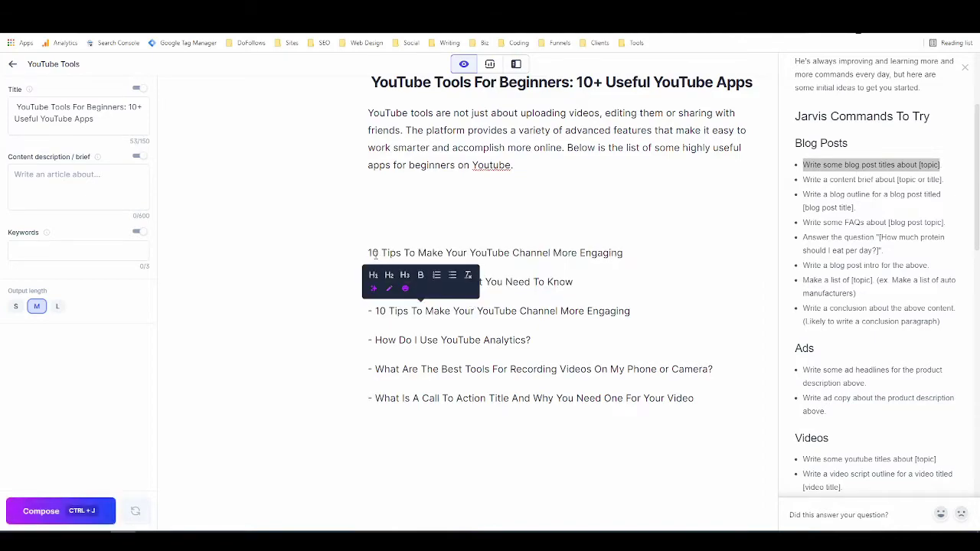
{"action": "left_click_drag", "start_coordinate": [369, 253], "coordinate": [720, 400]}
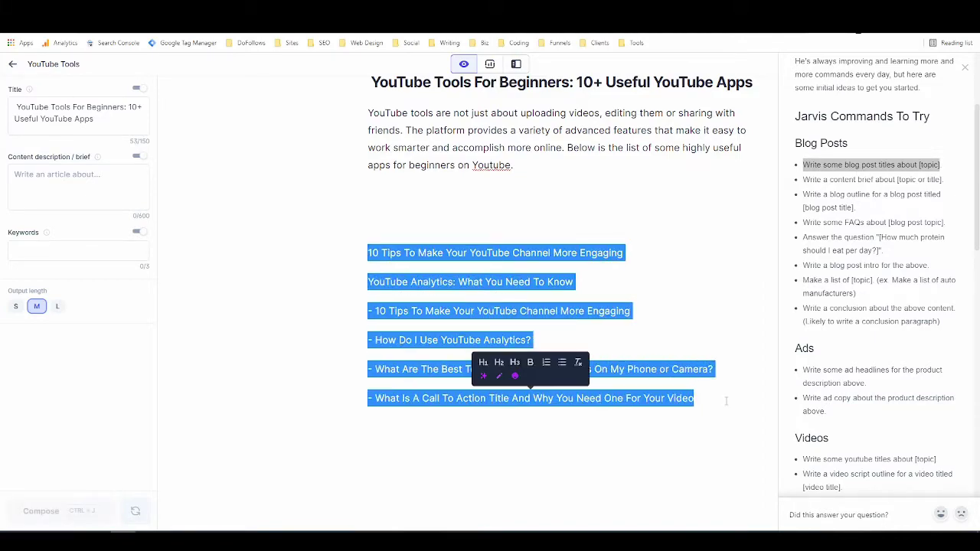
- Add blank lines below the intro paragraph and have the AI compose a continuation there in three consecutive runs
{"action": "left_click", "coordinate": [526, 202]}
{"action": "key", "text": "Return"}
{"action": "key", "text": "Return"}
{"action": "key", "text": "Return"}
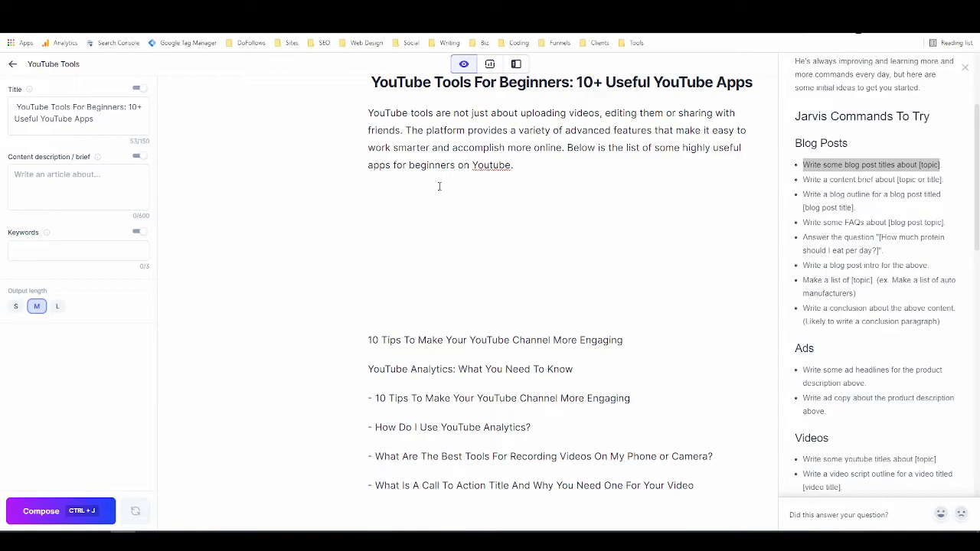
{"action": "key", "text": "ctrl+j"}
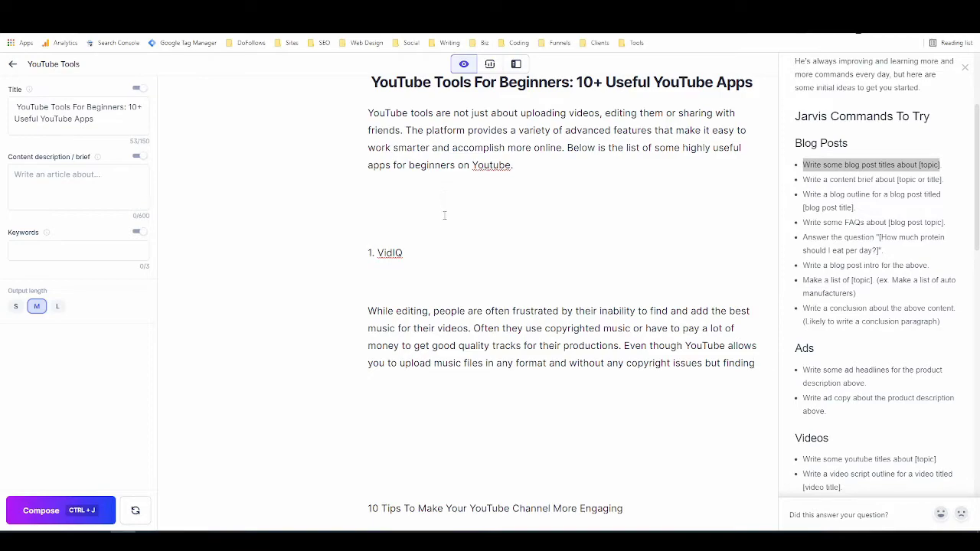
{"action": "left_click", "coordinate": [33, 512]}
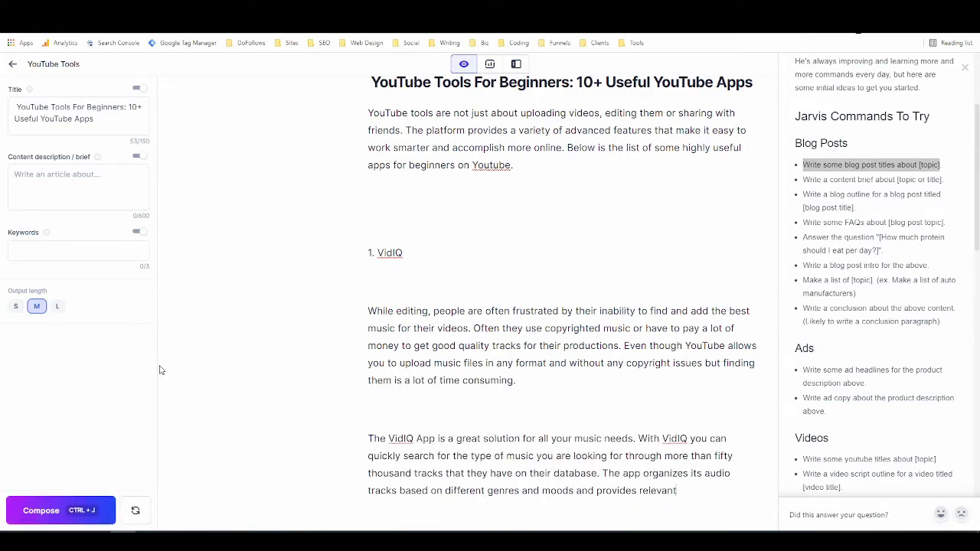
{"action": "left_click", "coordinate": [68, 503]}
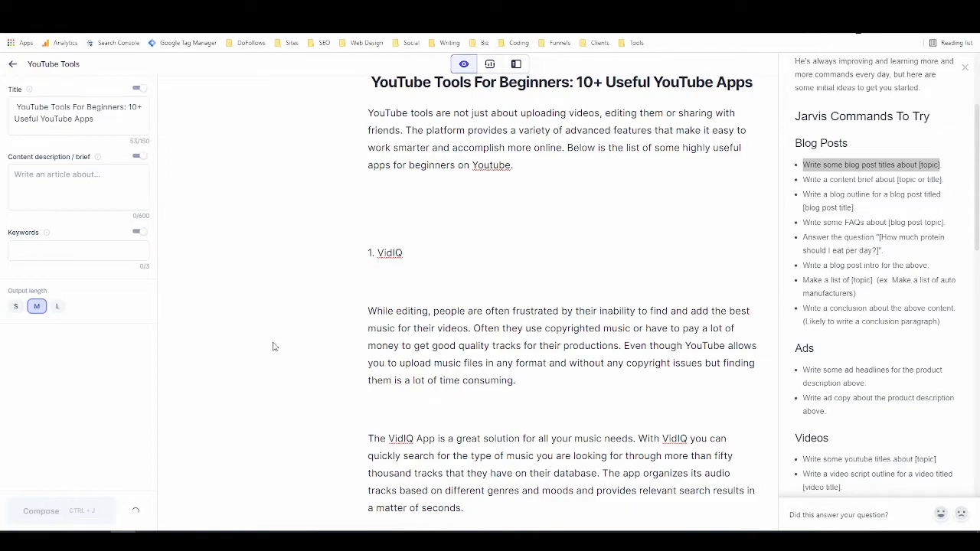
{"action": "scroll", "coordinate": [446, 341], "scroll_direction": "down", "scroll_amount": 3}
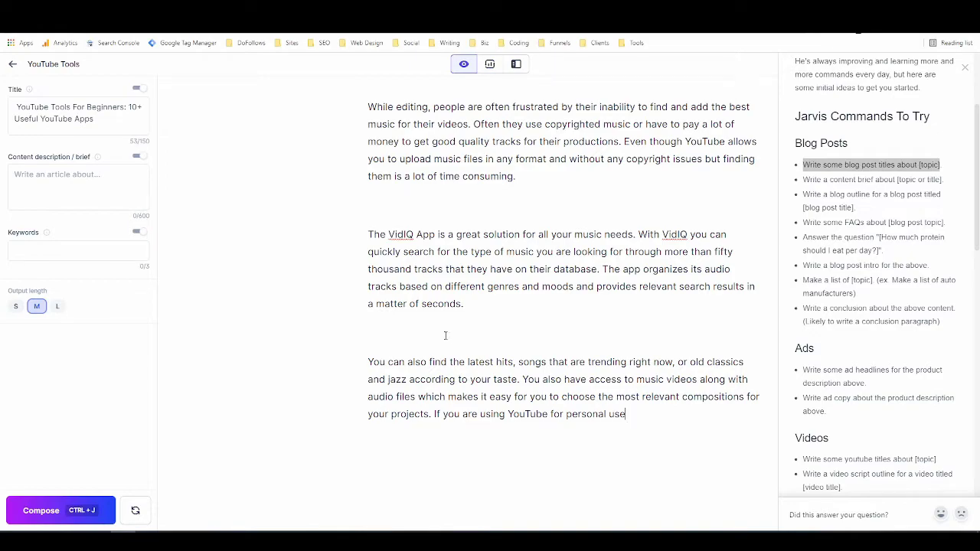
{"action": "scroll", "coordinate": [455, 338], "scroll_direction": "up", "scroll_amount": 3}
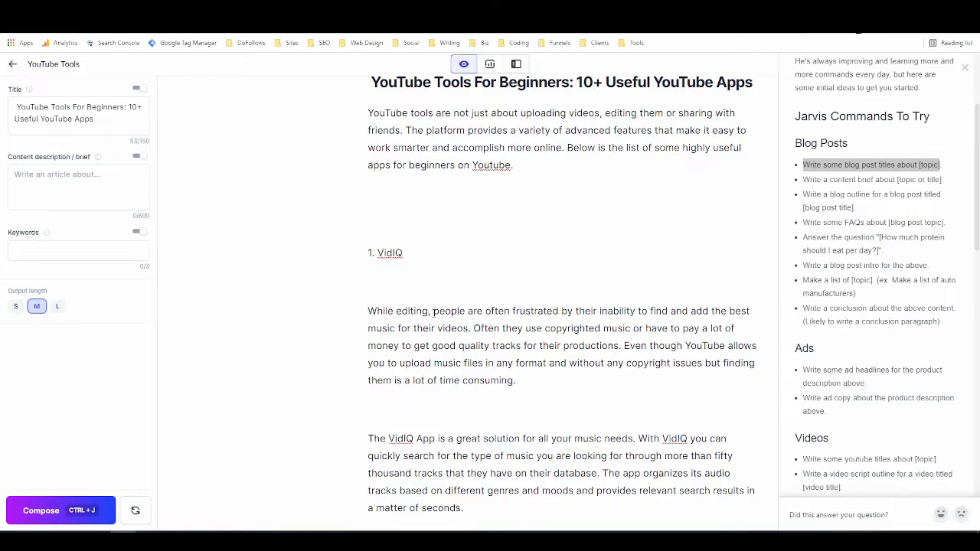
- Remove the blank lines above and below the "1. VidIQ" line
{"action": "left_click", "coordinate": [361, 228]}
{"action": "key", "text": "BackSpace"}
{"action": "key", "text": "BackSpace"}
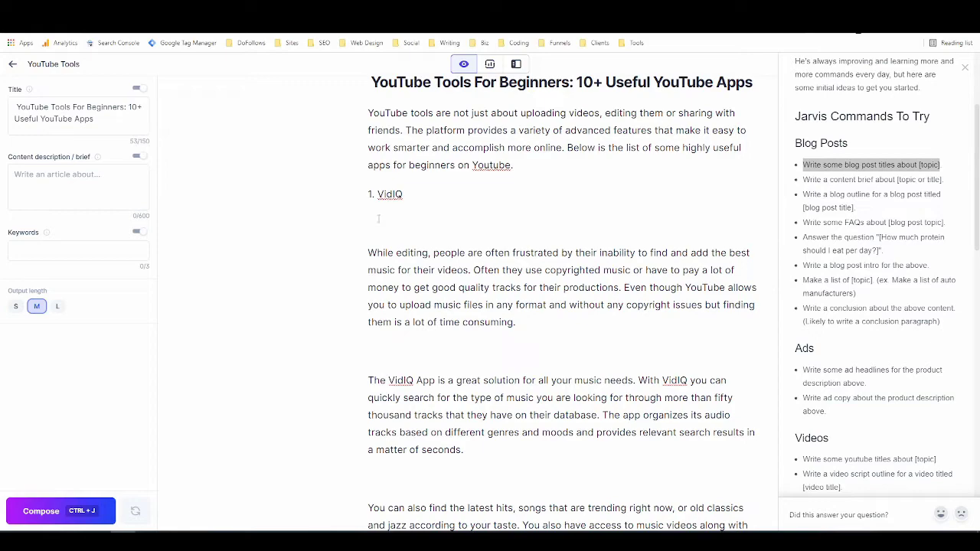
{"action": "left_click", "coordinate": [379, 219]}
{"action": "key", "text": "BackSpace"}
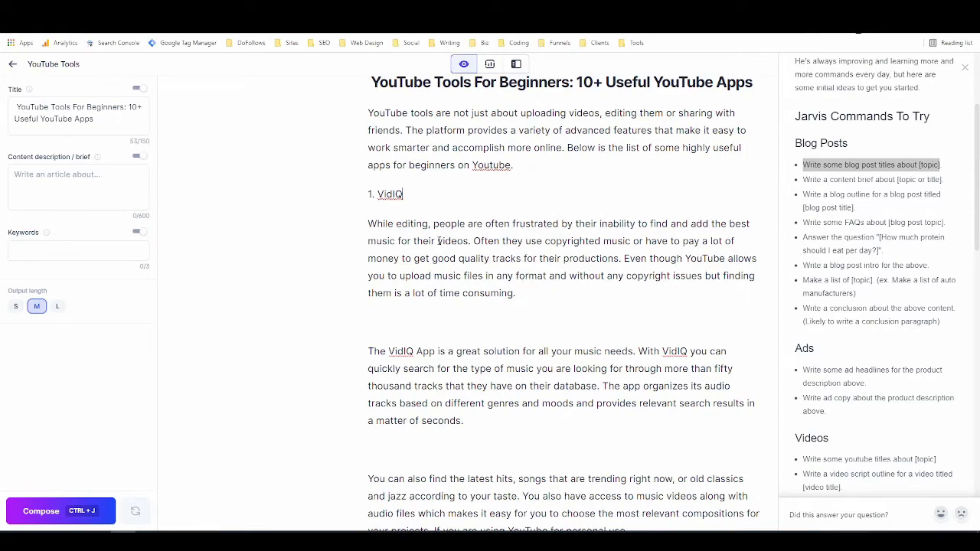
- Delete the generated VidIQ paragraphs and the "1. VidIQ" line below the intro paragraph
{"action": "scroll", "coordinate": [429, 249], "scroll_direction": "down", "scroll_amount": 3}
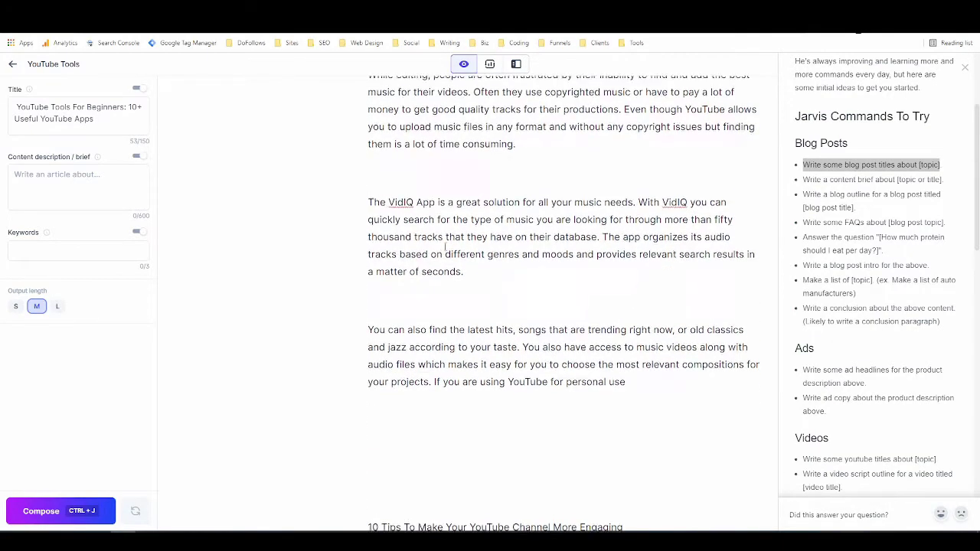
{"action": "scroll", "coordinate": [448, 246], "scroll_direction": "up", "scroll_amount": 2}
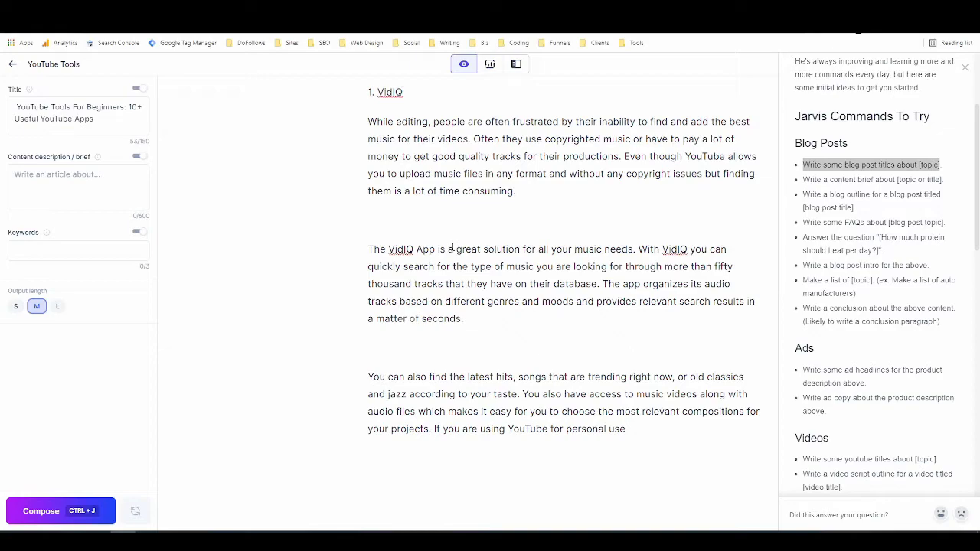
{"action": "scroll", "coordinate": [453, 248], "scroll_direction": "down", "scroll_amount": 1}
{"action": "scroll", "coordinate": [454, 247], "scroll_direction": "down", "scroll_amount": 2}
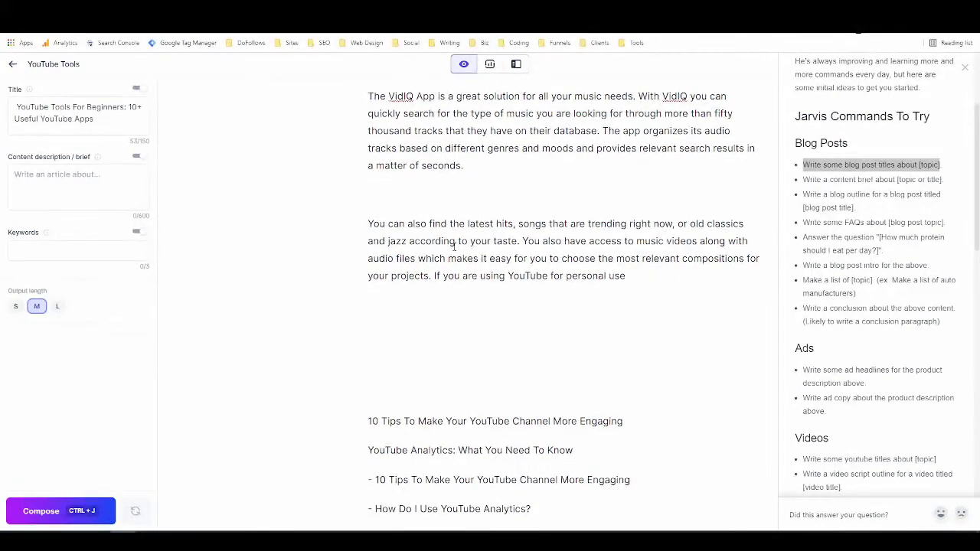
{"action": "scroll", "coordinate": [434, 245], "scroll_direction": "up", "scroll_amount": 3}
{"action": "left_click_drag", "start_coordinate": [366, 123], "coordinate": [619, 429]}
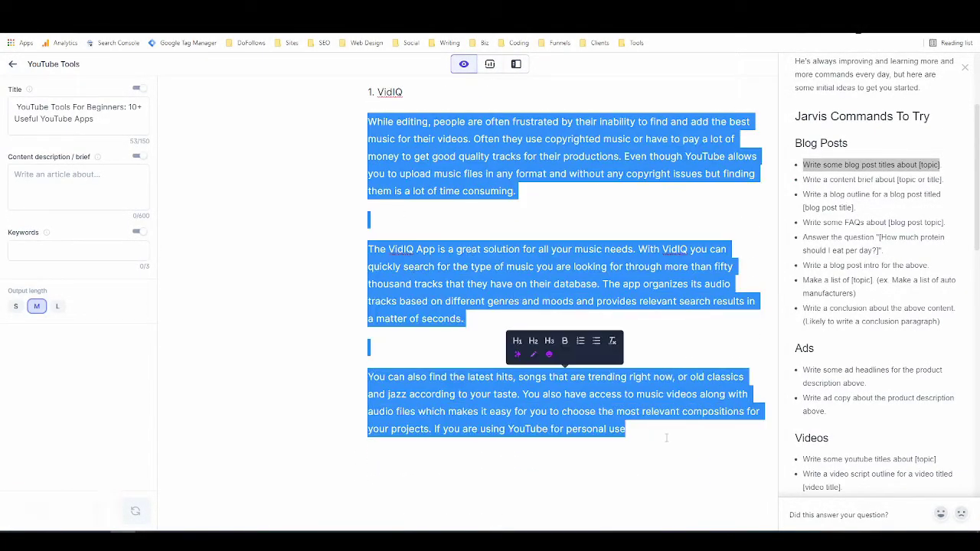
{"action": "key", "text": "BackSpace"}
{"action": "scroll", "coordinate": [651, 429], "scroll_direction": "up", "scroll_amount": 3}
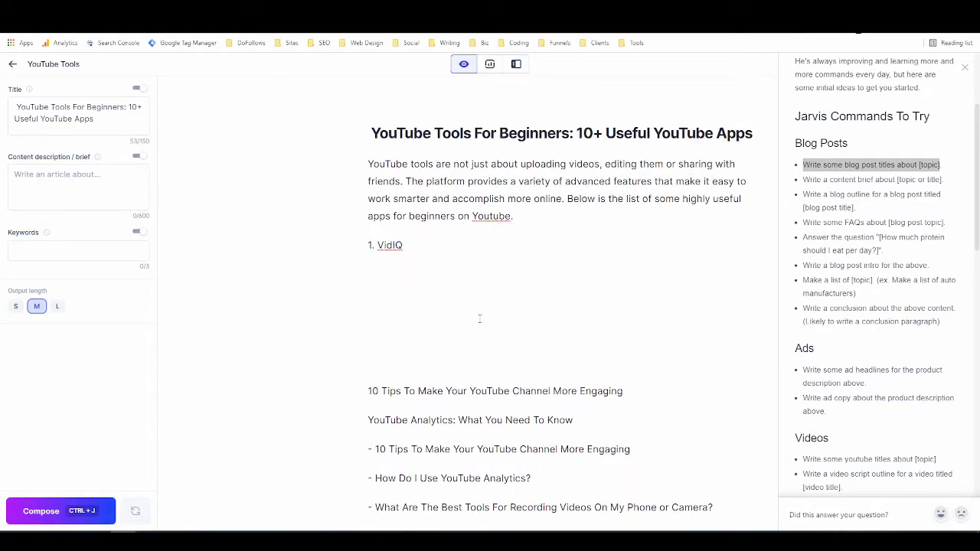
{"action": "left_click_drag", "start_coordinate": [387, 276], "coordinate": [360, 243]}
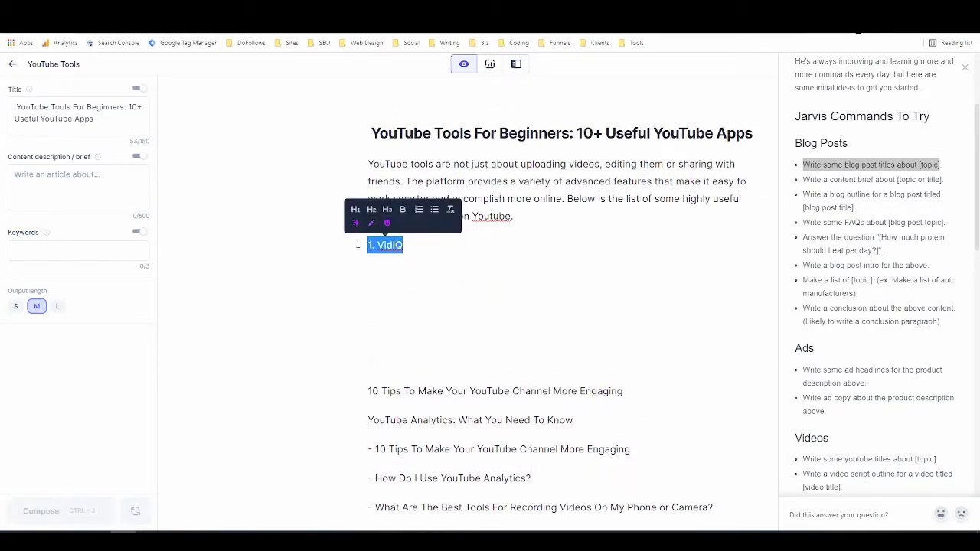
{"action": "key", "text": "BackSpace"}
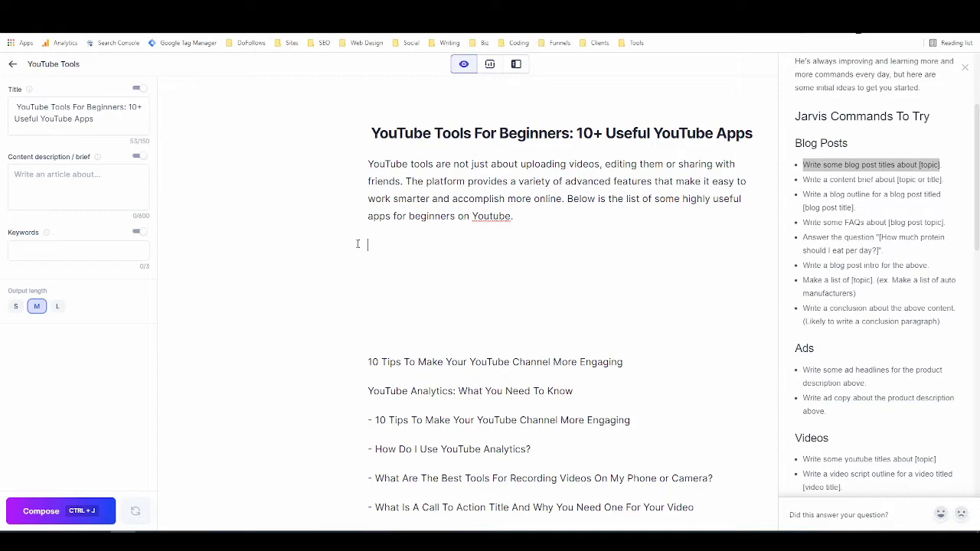
- Have the AI run "Expand on the above paragraph" directly below the full intro paragraph
{"action": "type", "text": "Expand on the above paragraph"}
{"action": "key", "text": "ctrl+j"}
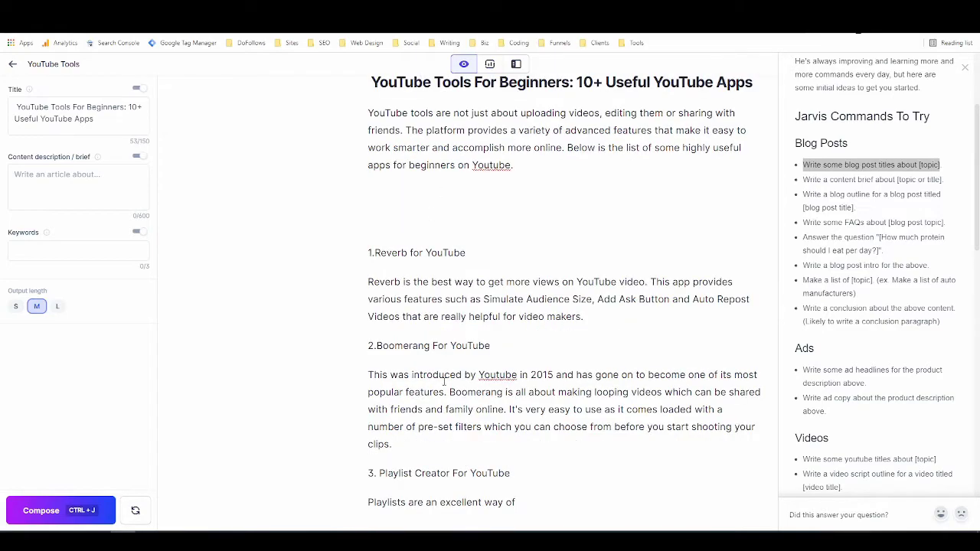
{"action": "scroll", "coordinate": [458, 325], "scroll_direction": "up", "scroll_amount": 1}
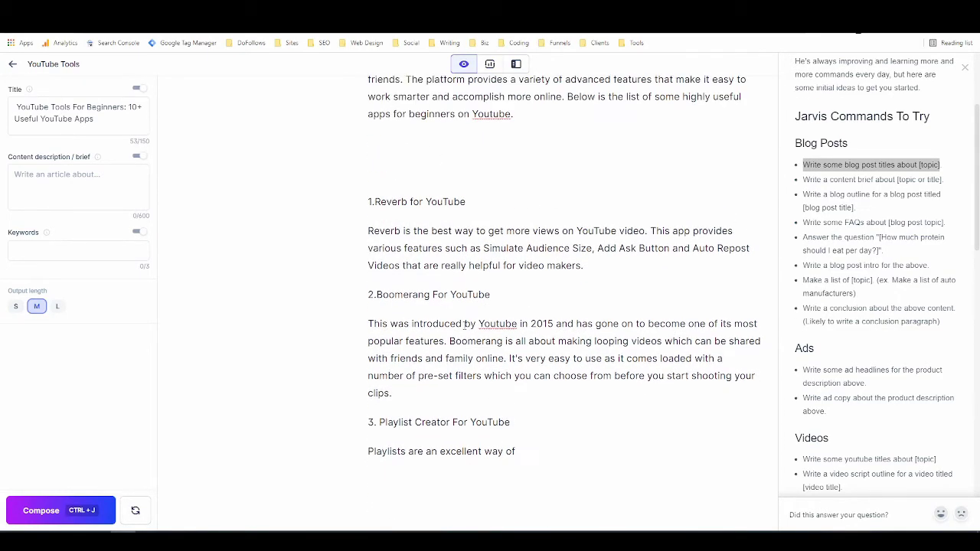
- Delete the generated list of Reverb, Boomerang and Playlist Creator, along with the extra blank lines above it
{"action": "left_click_drag", "start_coordinate": [518, 452], "coordinate": [333, 217]}
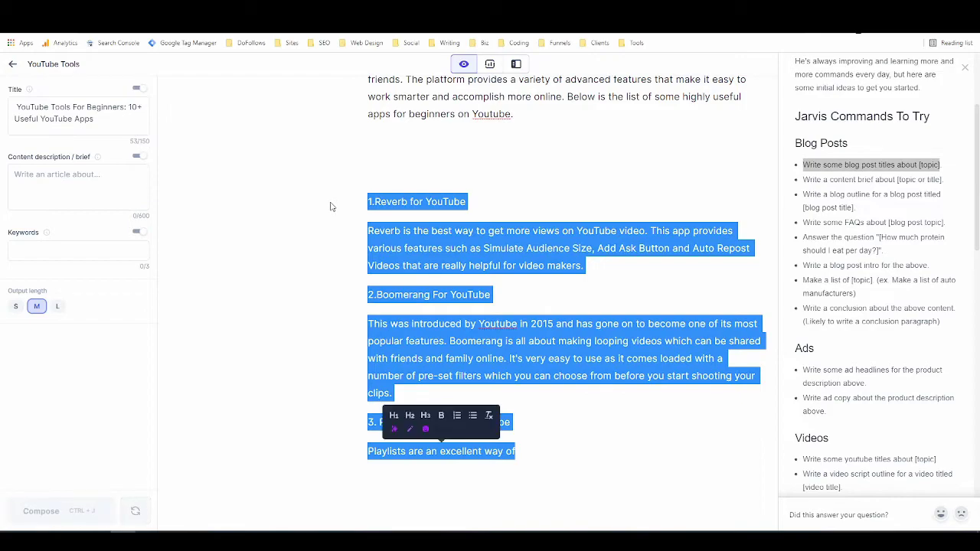
{"action": "key", "text": "BackSpace"}
{"action": "scroll", "coordinate": [399, 214], "scroll_direction": "up", "scroll_amount": 2}
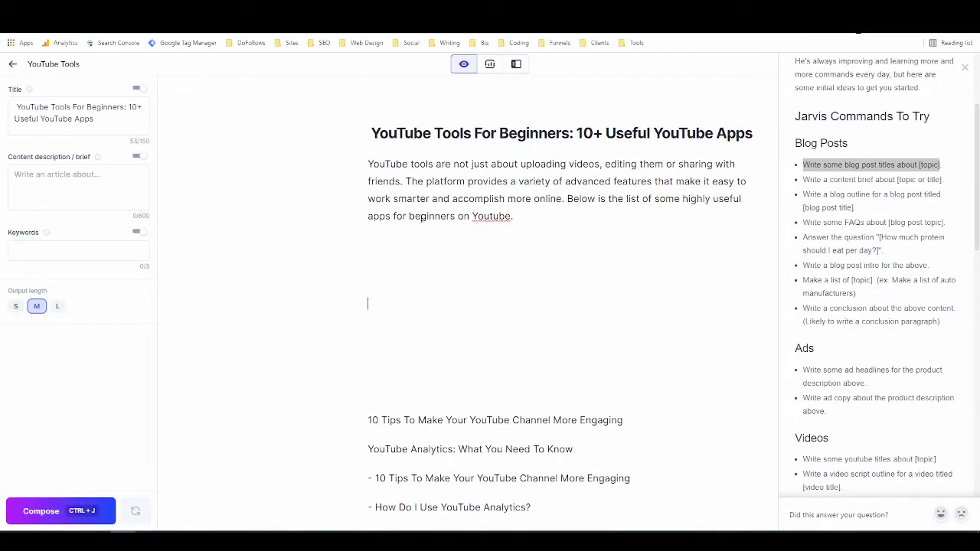
{"action": "key", "text": "BackSpace"}
{"action": "key", "text": "BackSpace"}
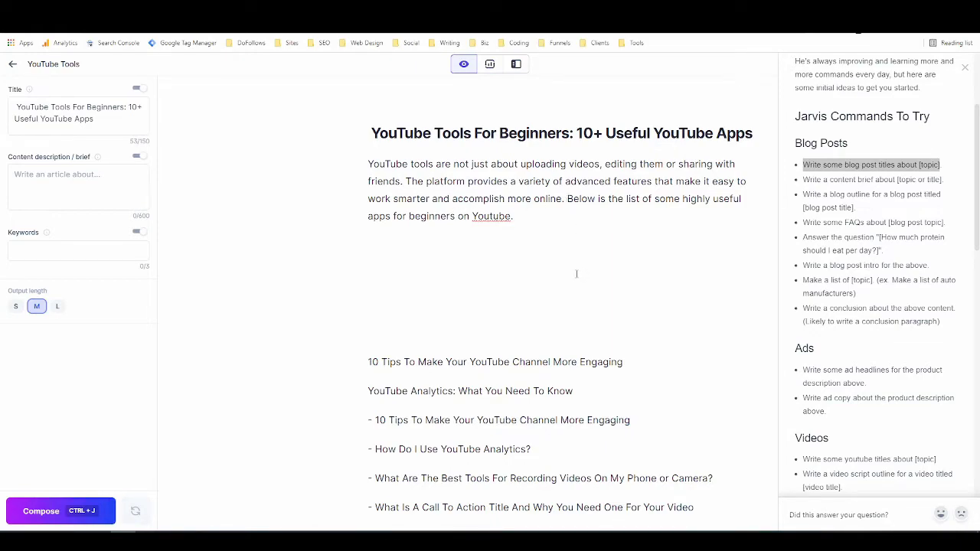
- Split off the "Below is the list" sentence as its own paragraph and run "Expand on the above paragraph" on a line before it
{"action": "key", "text": "Return"}
{"action": "key", "text": "Return"}
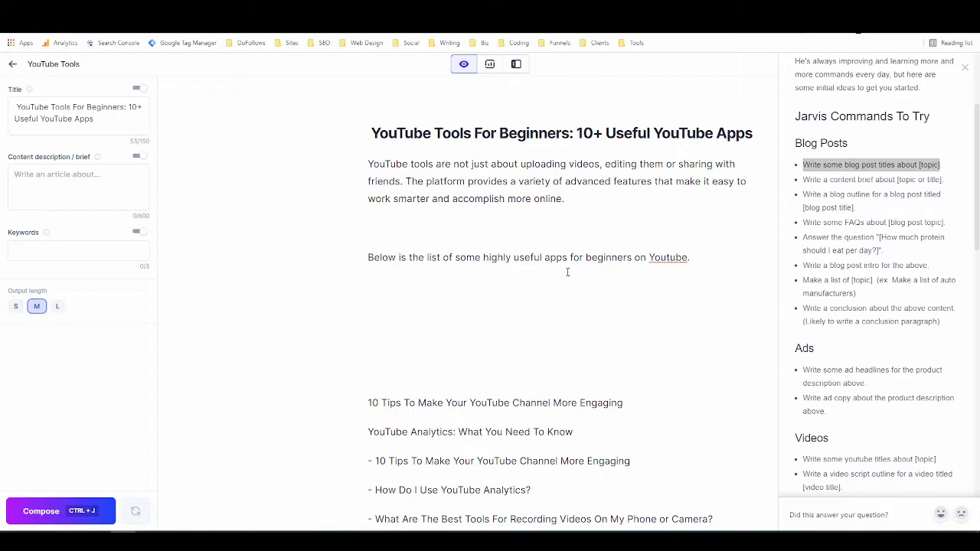
{"action": "type", "text": "Expand on the above paragraph"}
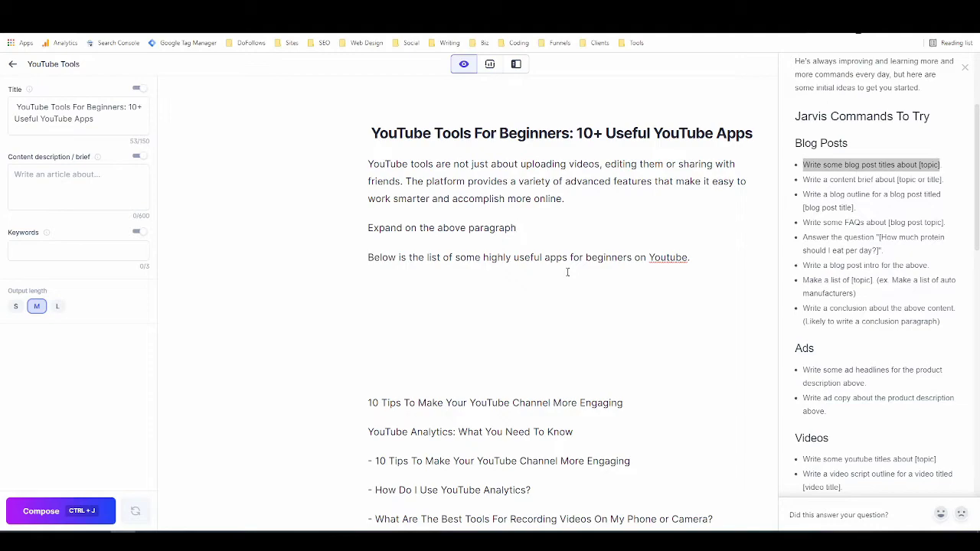
{"action": "key", "text": "ctrl+j"}
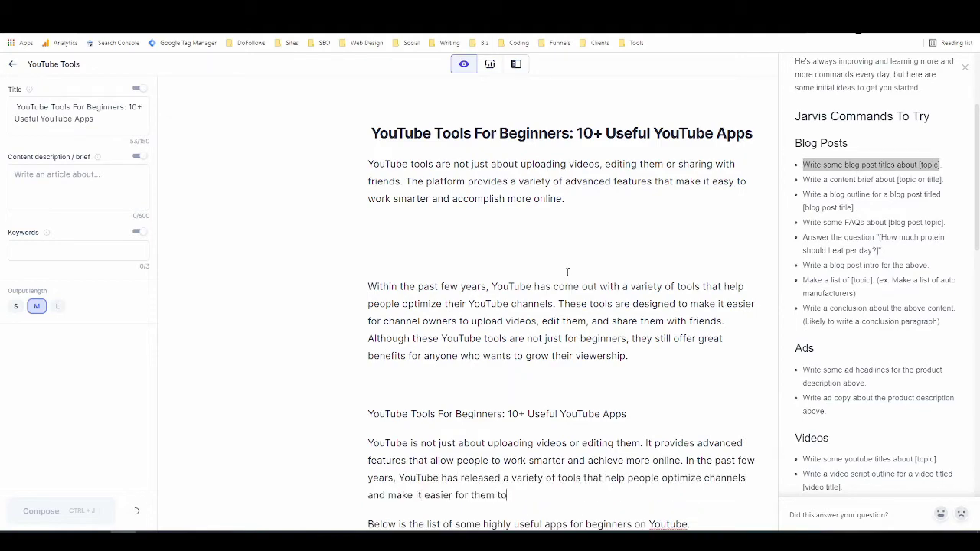
- Delete the repeated headline and its blank line between the two generated paragraphs
{"action": "scroll", "coordinate": [582, 272], "scroll_direction": "down", "scroll_amount": 3}
{"action": "left_click_drag", "start_coordinate": [368, 210], "coordinate": [642, 209]}
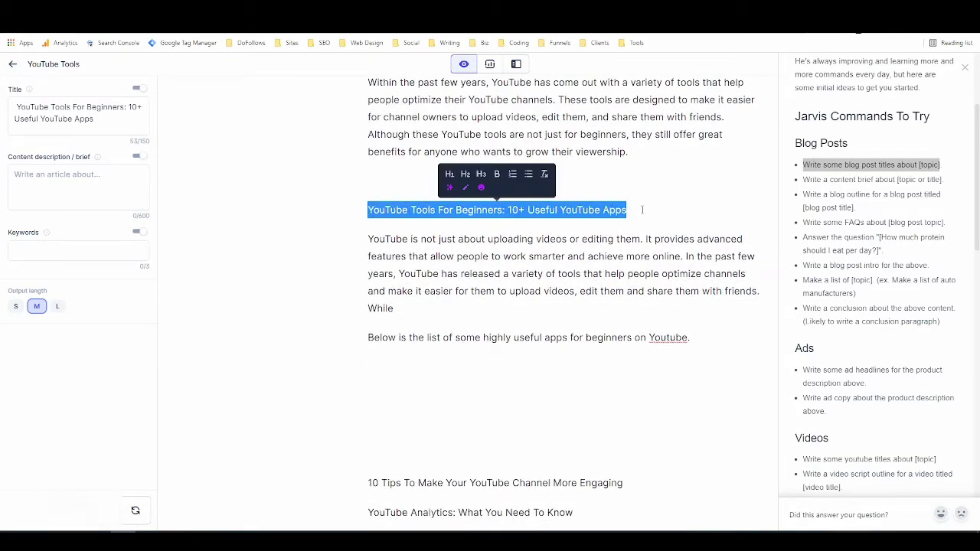
{"action": "key", "text": "BackSpace"}
{"action": "key", "text": "BackSpace"}
{"action": "key", "text": "BackSpace"}
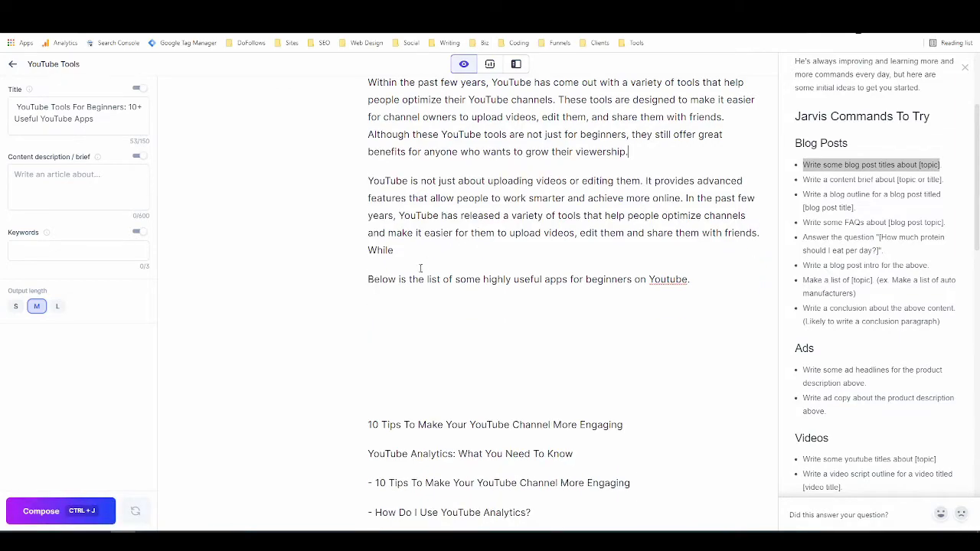
- Remove the blank lines between the intro paragraph and the paragraph starting "Within the past few years"
{"action": "scroll", "coordinate": [370, 280], "scroll_direction": "up", "scroll_amount": 3}
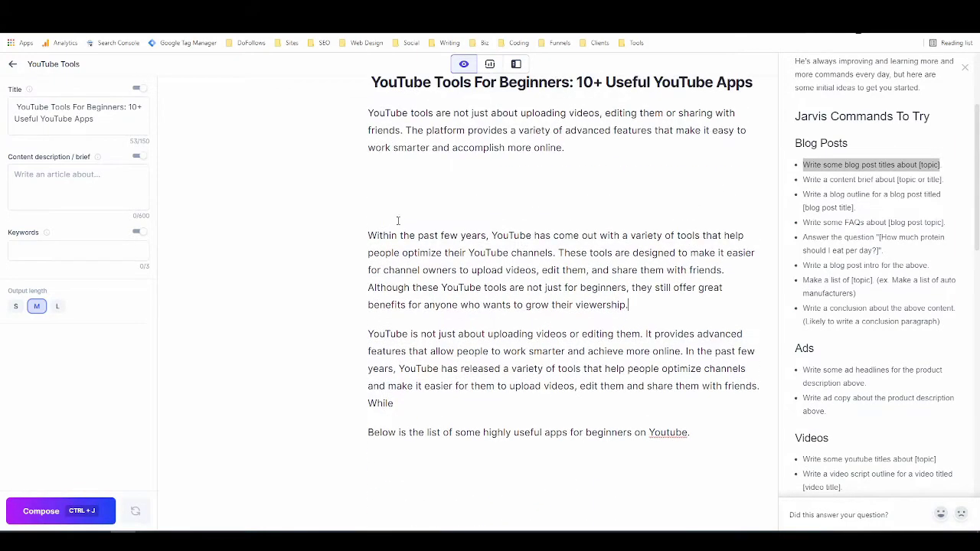
{"action": "left_click", "coordinate": [386, 199]}
{"action": "key", "text": "BackSpace"}
{"action": "key", "text": "BackSpace"}
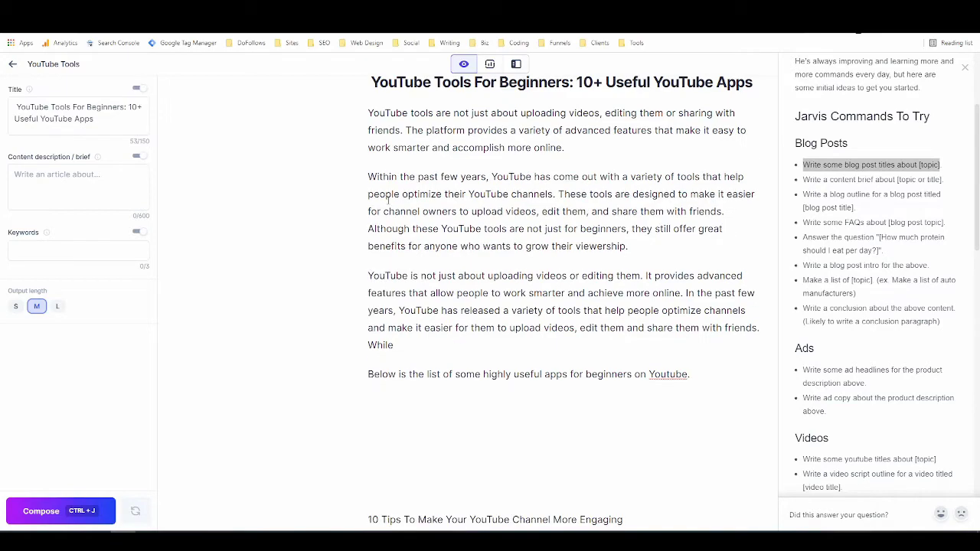
- Delete "is not just about uploading videos or editing them. It" from the third paragraph so it reads "YouTube provides advanced features"
{"action": "scroll", "coordinate": [428, 191], "scroll_direction": "up", "scroll_amount": 1}
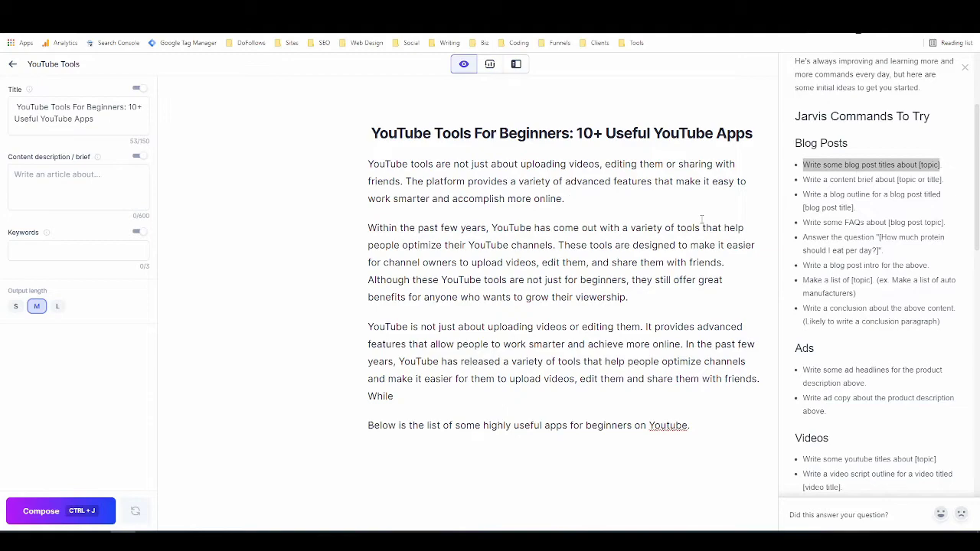
{"action": "left_click_drag", "start_coordinate": [652, 327], "coordinate": [412, 327]}
{"action": "key", "text": "BackSpace"}
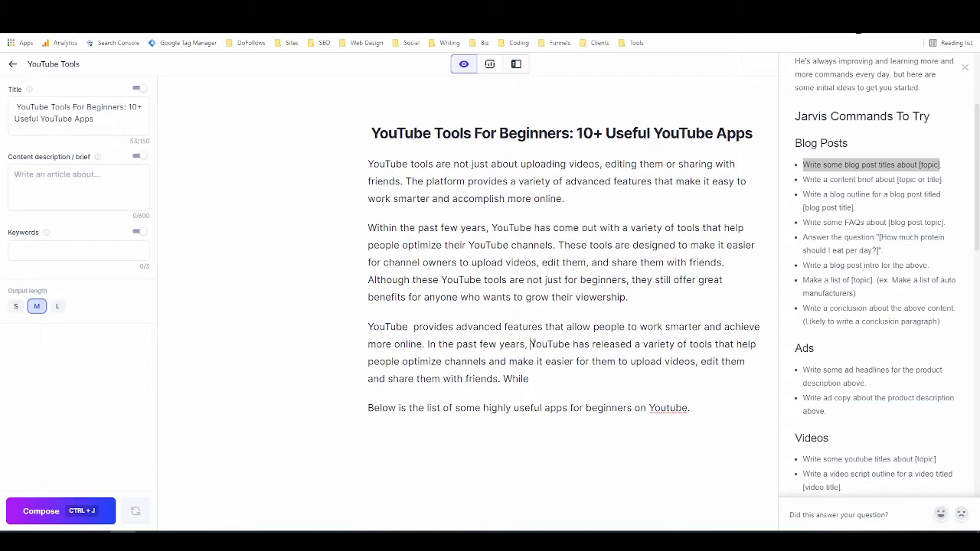
- Delete the third paragraph's text between "achieve more online." and "Below is the list", and remove the extra space after its opening "YouTube"
{"action": "left_click_drag", "start_coordinate": [531, 344], "coordinate": [550, 374]}
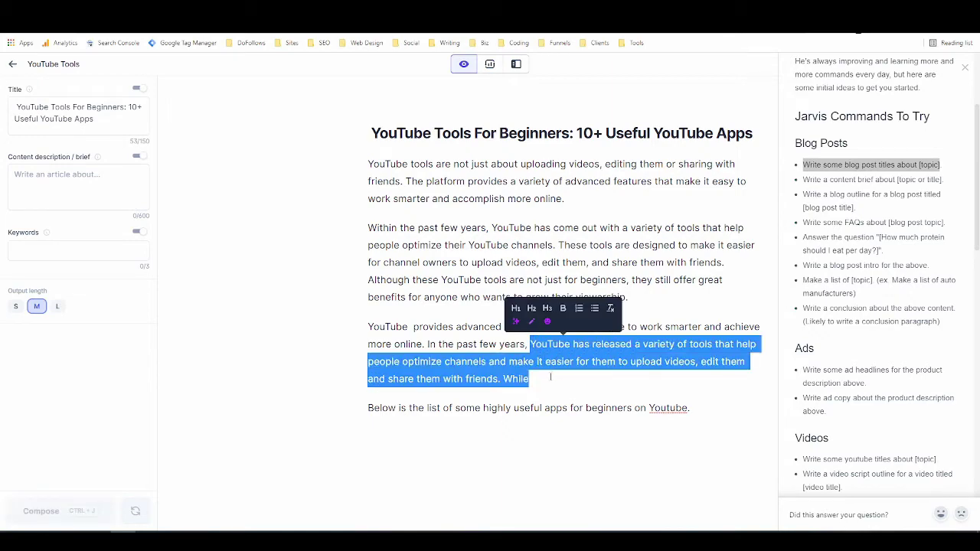
{"action": "key", "text": "BackSpace"}
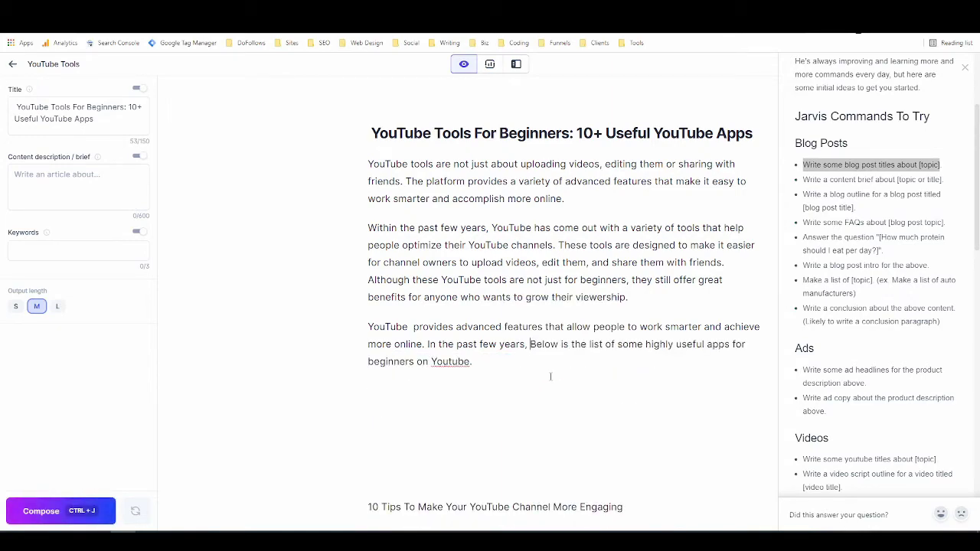
{"action": "key", "text": "BackSpace"}
{"action": "key", "text": "BackSpace"}
{"action": "key", "text": "BackSpace"}
{"action": "key", "text": "BackSpace"}
{"action": "key", "text": "BackSpace"}
{"action": "key", "text": "BackSpace"}
{"action": "key", "text": "BackSpace"}
{"action": "key", "text": "BackSpace"}
{"action": "key", "text": "BackSpace"}
{"action": "key", "text": "BackSpace"}
{"action": "key", "text": "BackSpace"}
{"action": "key", "text": "BackSpace"}
{"action": "key", "text": "BackSpace"}
{"action": "key", "text": "BackSpace"}
{"action": "key", "text": "BackSpace"}
{"action": "key", "text": "BackSpace"}
{"action": "key", "text": "BackSpace"}
{"action": "key", "text": "BackSpace"}
{"action": "key", "text": "BackSpace"}
{"action": "key", "text": "BackSpace"}
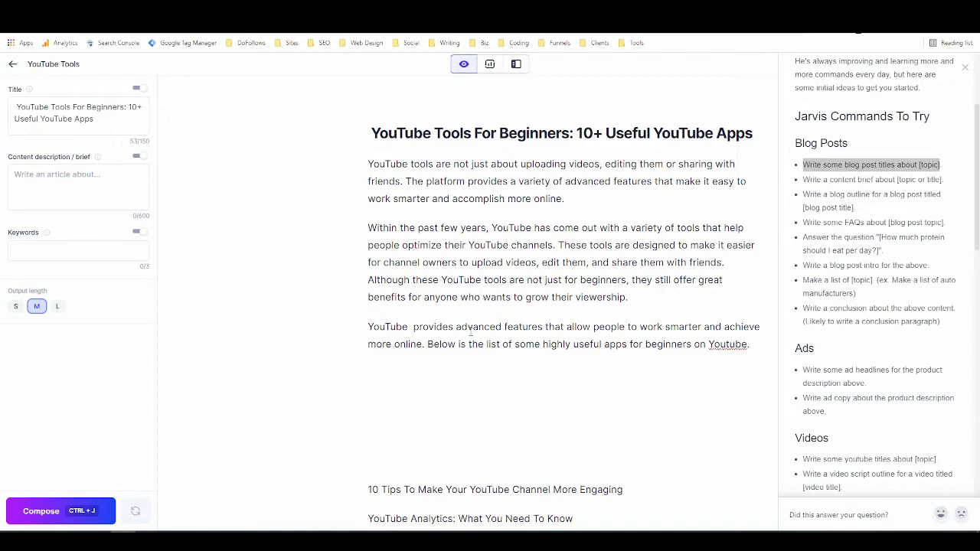
{"action": "left_click", "coordinate": [412, 327]}
{"action": "key", "text": "BackSpace"}
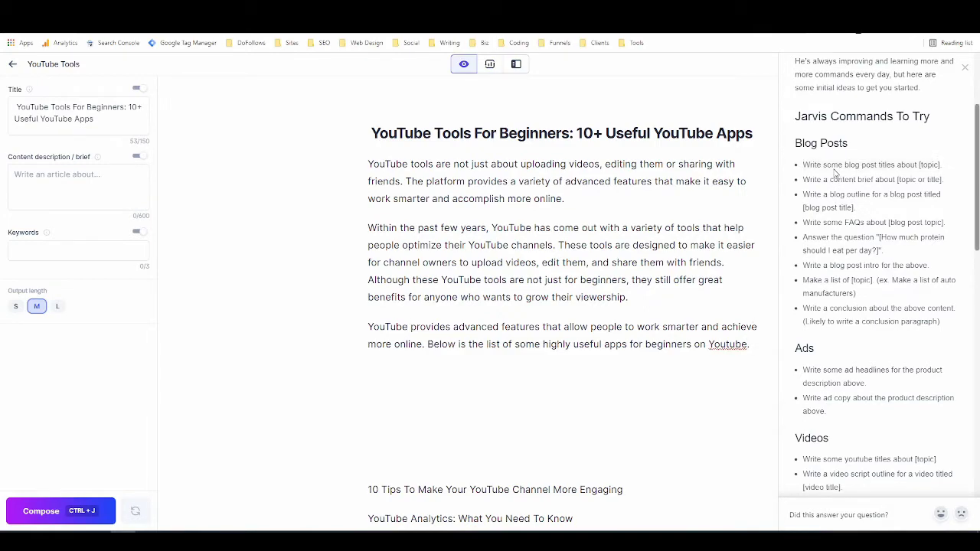
- Look through the Boss Mode command ideas down to the Miscellaneous section, and close the cheatsheet and the tips
{"action": "scroll", "coordinate": [852, 230], "scroll_direction": "down", "scroll_amount": 1}
{"action": "scroll", "coordinate": [854, 232], "scroll_direction": "down", "scroll_amount": 5}
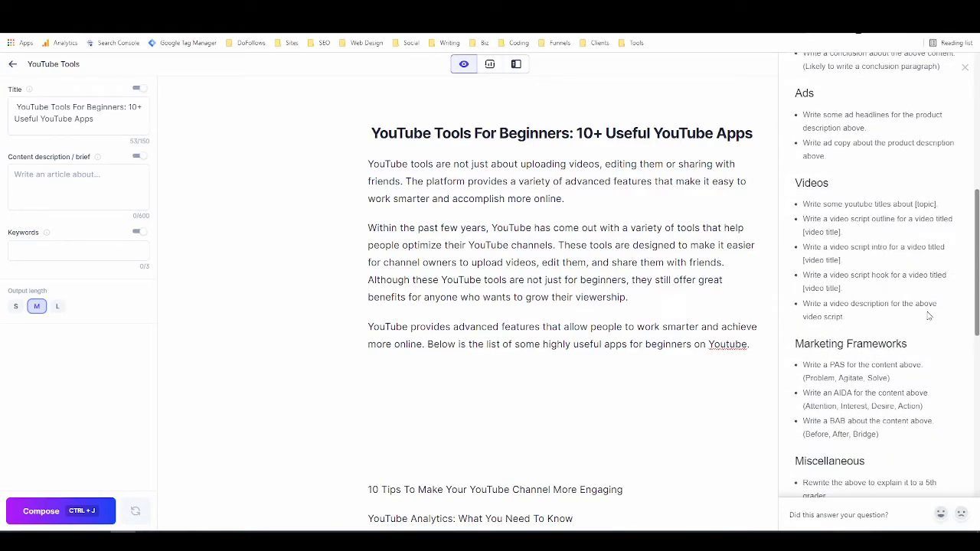
{"action": "scroll", "coordinate": [858, 275], "scroll_direction": "down", "scroll_amount": 9}
{"action": "scroll", "coordinate": [896, 301], "scroll_direction": "up", "scroll_amount": 3}
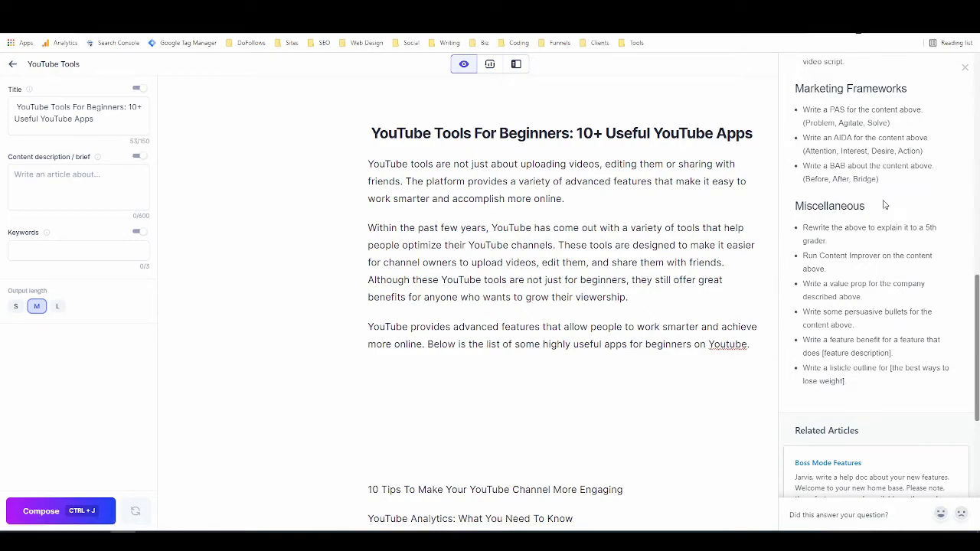
{"action": "left_click", "coordinate": [966, 71]}
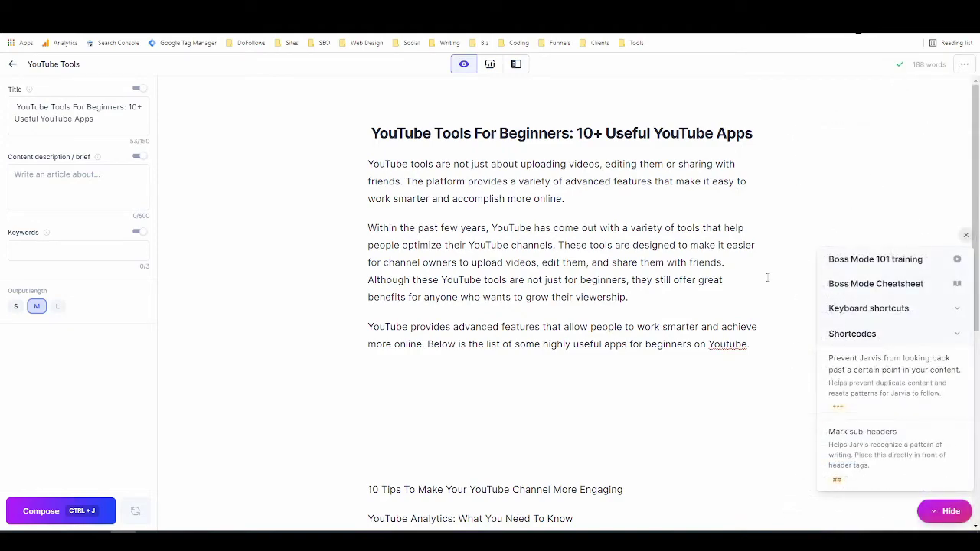
{"action": "left_click", "coordinate": [967, 236]}
- Run the command "Write a conclusion for this article" on the line below the "Below is the list" sentence
{"action": "left_click", "coordinate": [587, 373]}
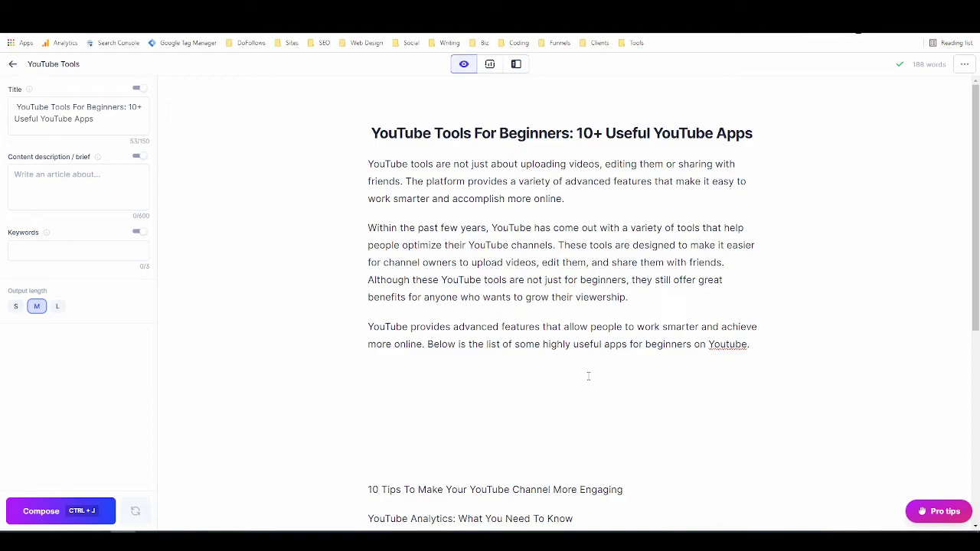
{"action": "type", "text": "Write a conclusion for this article"}
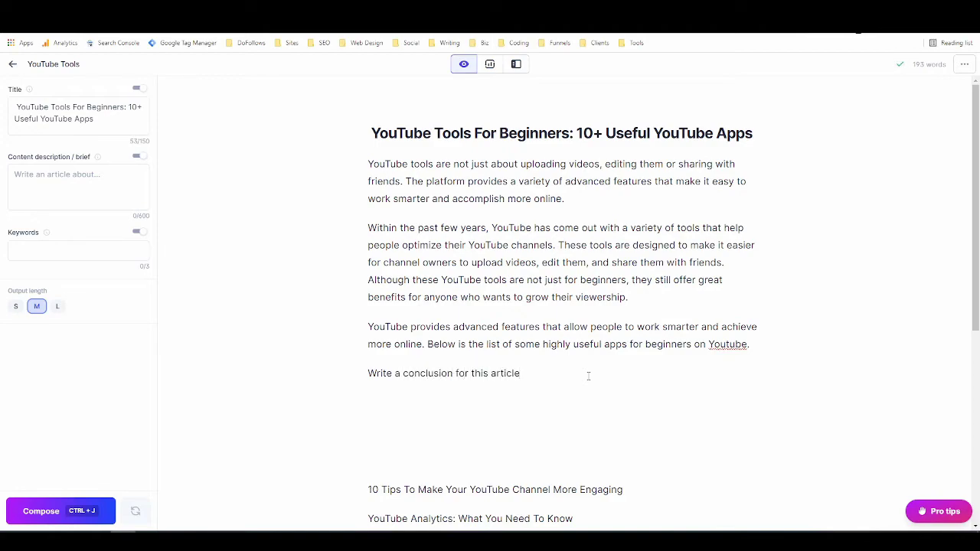
{"action": "key", "text": "ctrl+j"}
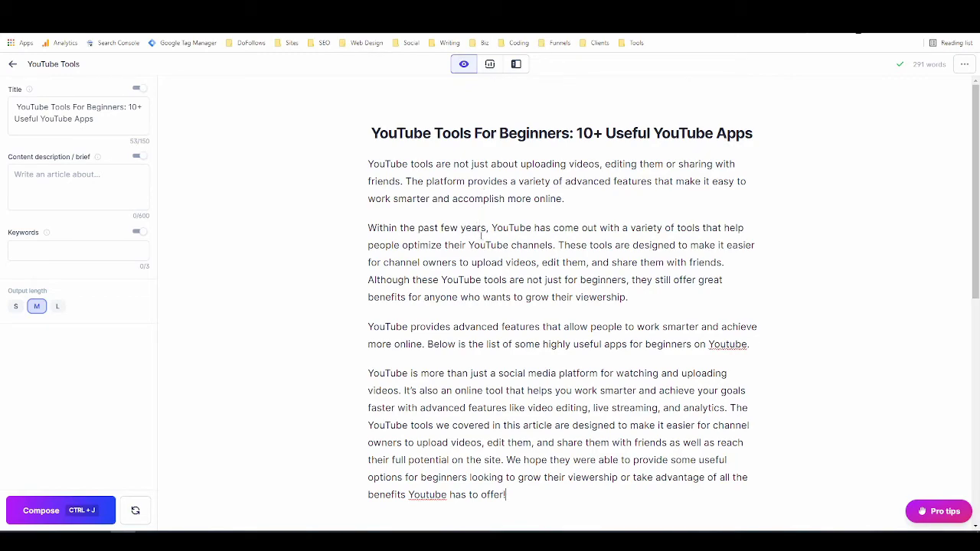
- Open the Boss Mode Cheatsheet, review the blog post, ad and video commands, and close it along with the tips
{"action": "left_click", "coordinate": [940, 511]}
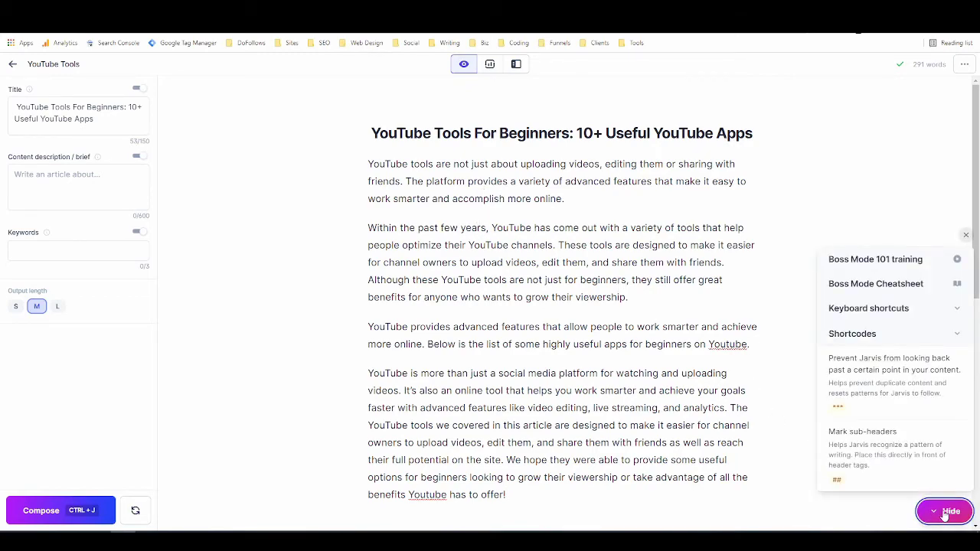
{"action": "left_click", "coordinate": [883, 287]}
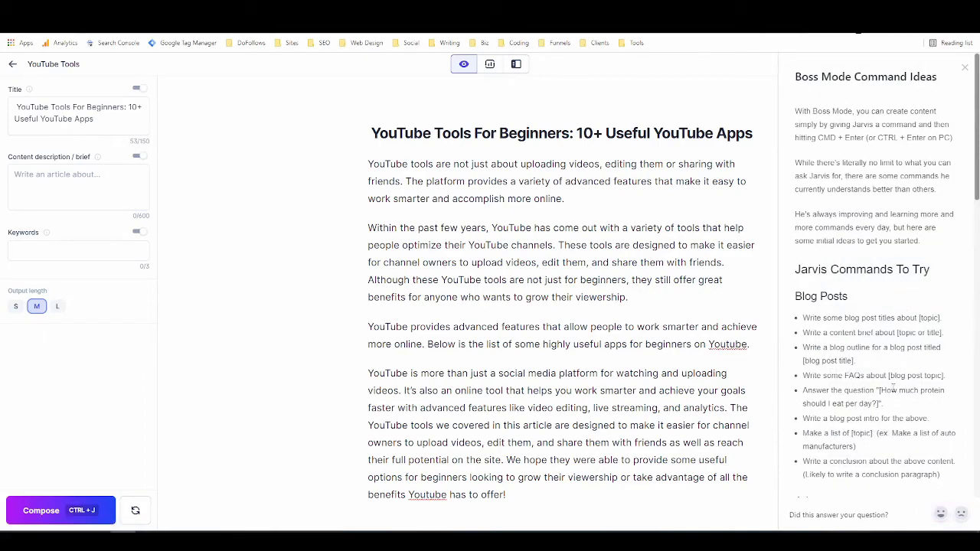
{"action": "scroll", "coordinate": [892, 321], "scroll_direction": "down", "scroll_amount": 3}
{"action": "scroll", "coordinate": [900, 346], "scroll_direction": "down", "scroll_amount": 2}
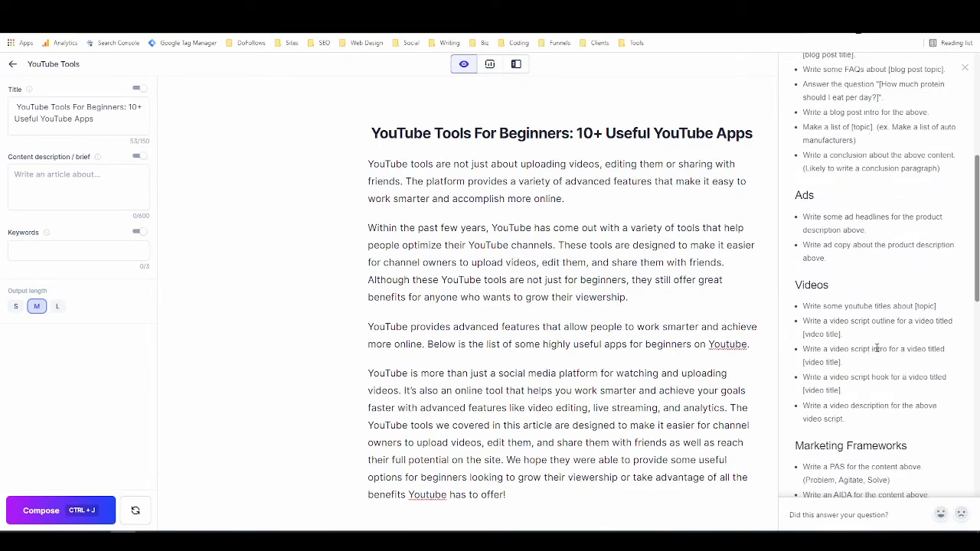
{"action": "scroll", "coordinate": [897, 345], "scroll_direction": "up", "scroll_amount": 5}
{"action": "left_click", "coordinate": [965, 67]}
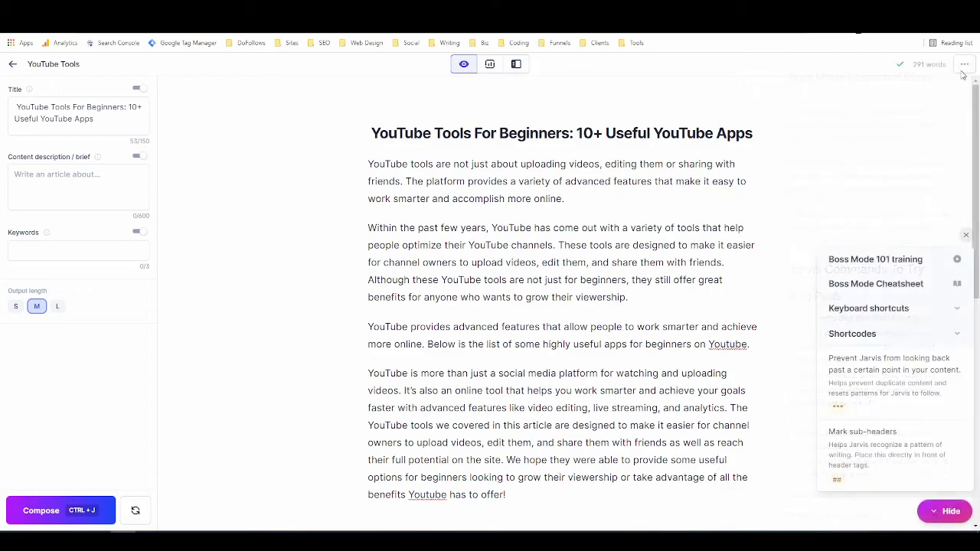
{"action": "scroll", "coordinate": [597, 322], "scroll_direction": "down", "scroll_amount": 1}
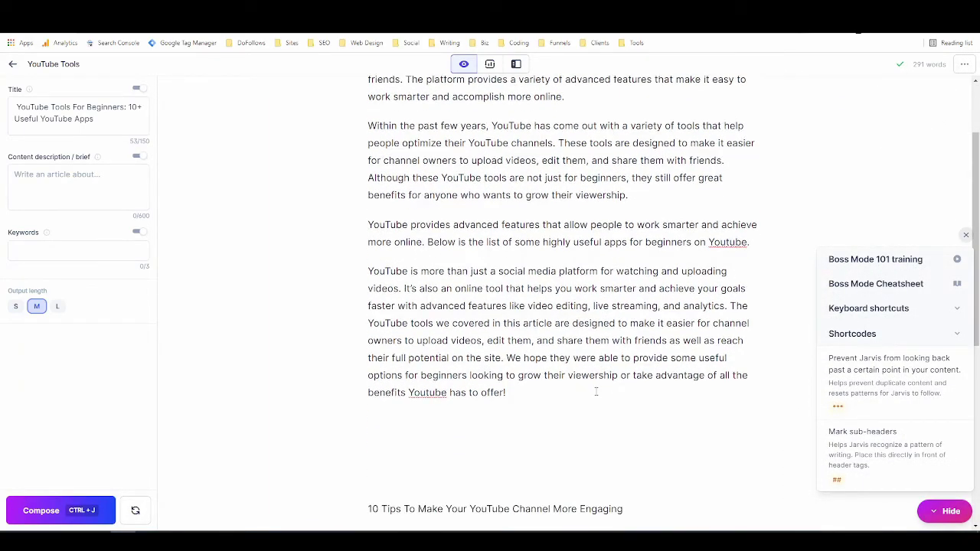
{"action": "left_click", "coordinate": [966, 235]}
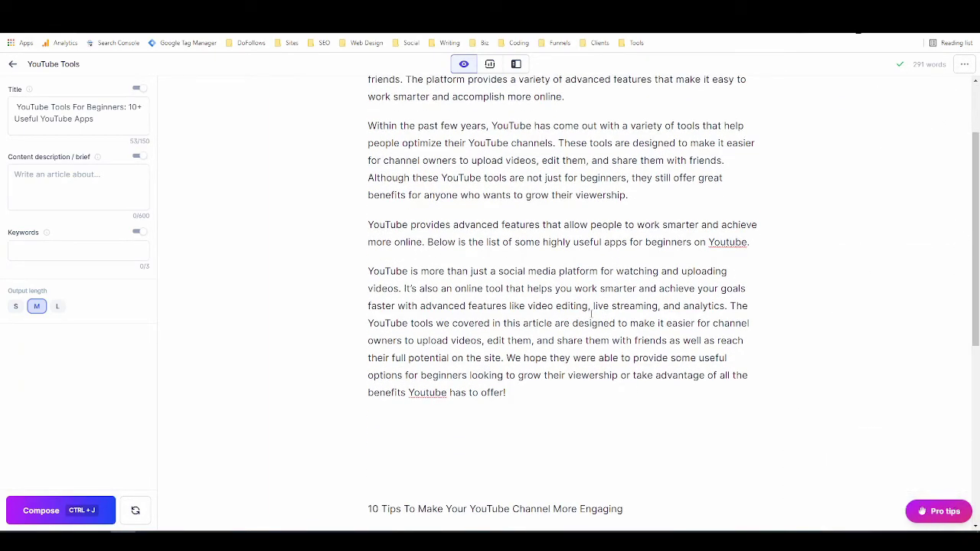